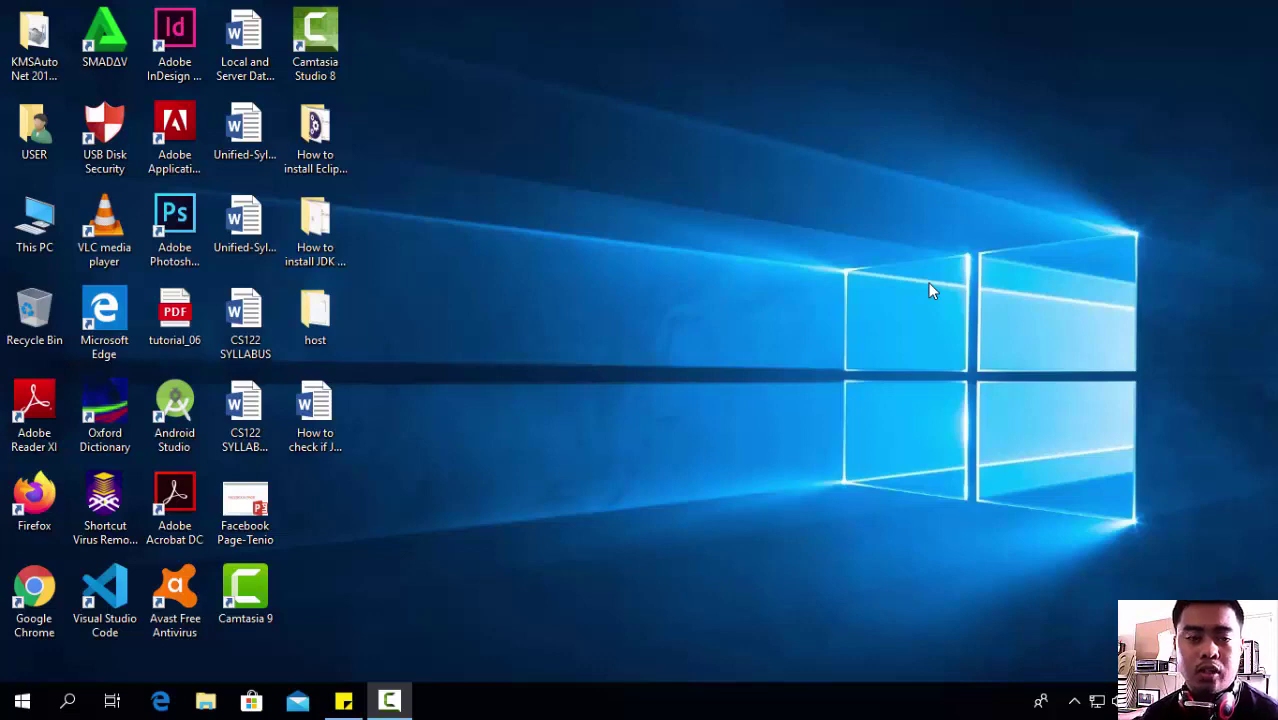
- Look for the Java SE Development Kit among the installed programs in Control Panel, and close the window
left_click(62, 701)
type("control")
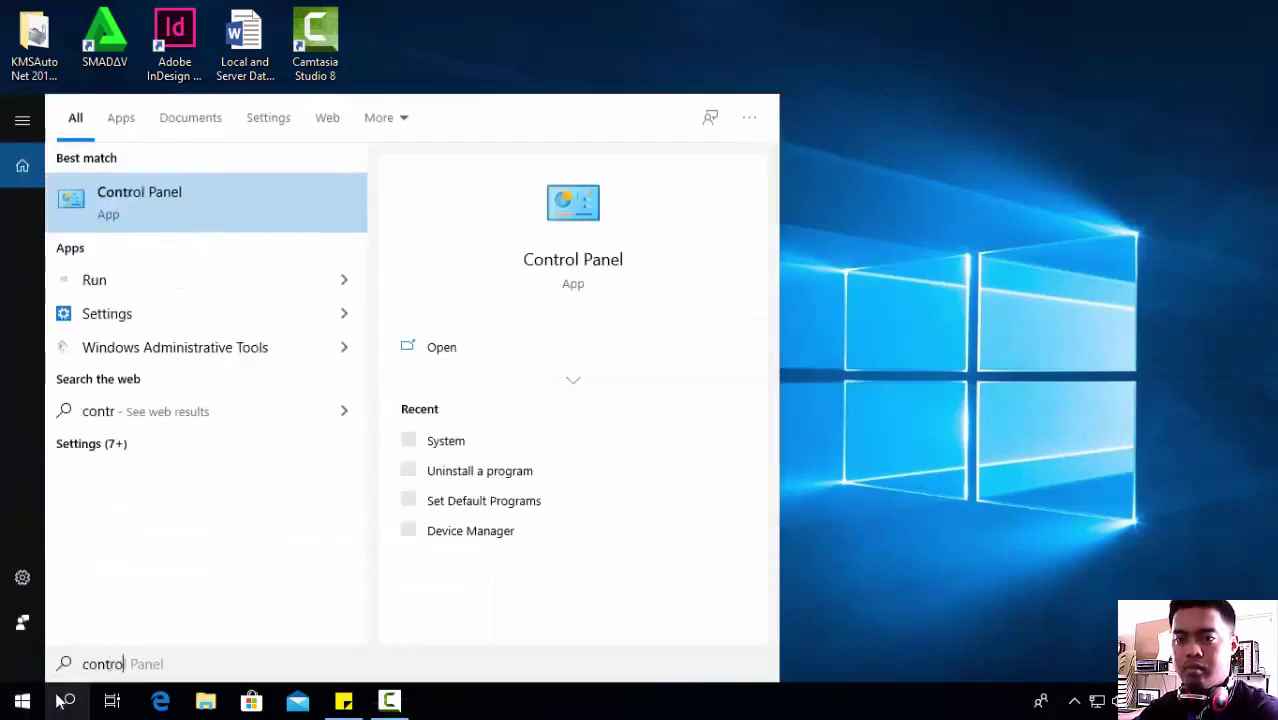
left_click(126, 217)
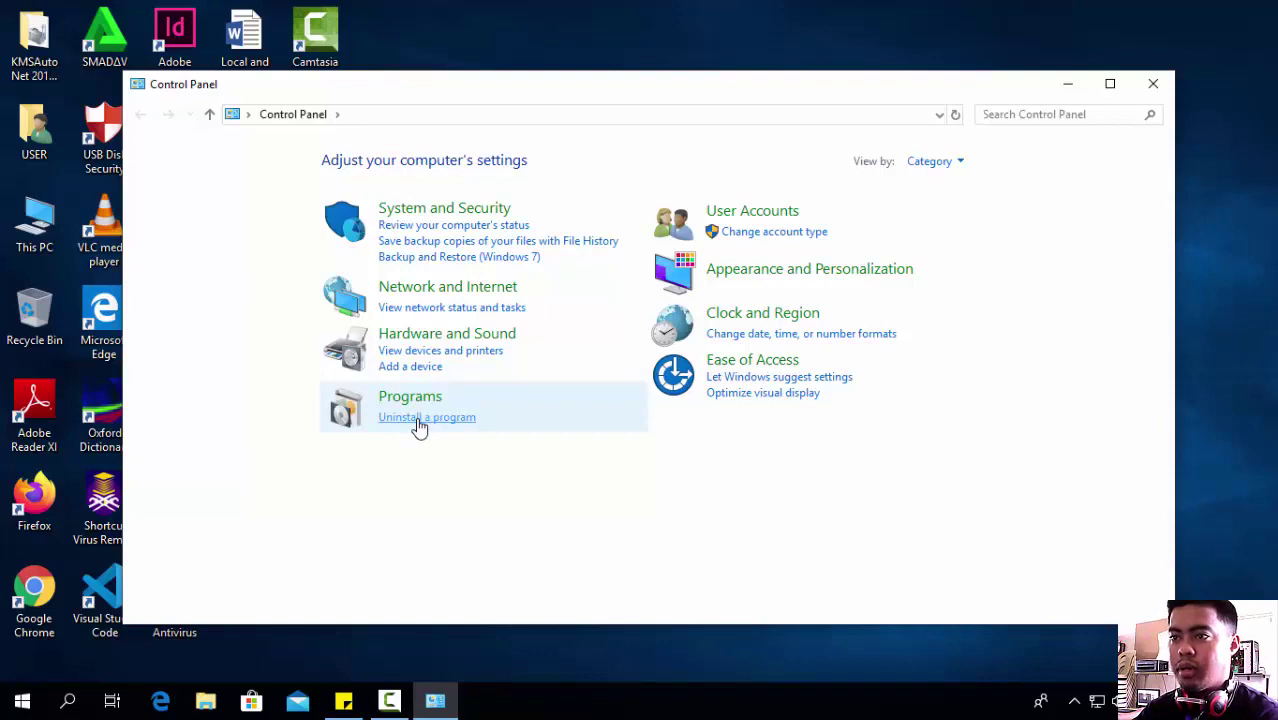
left_click(418, 426)
left_click(475, 404)
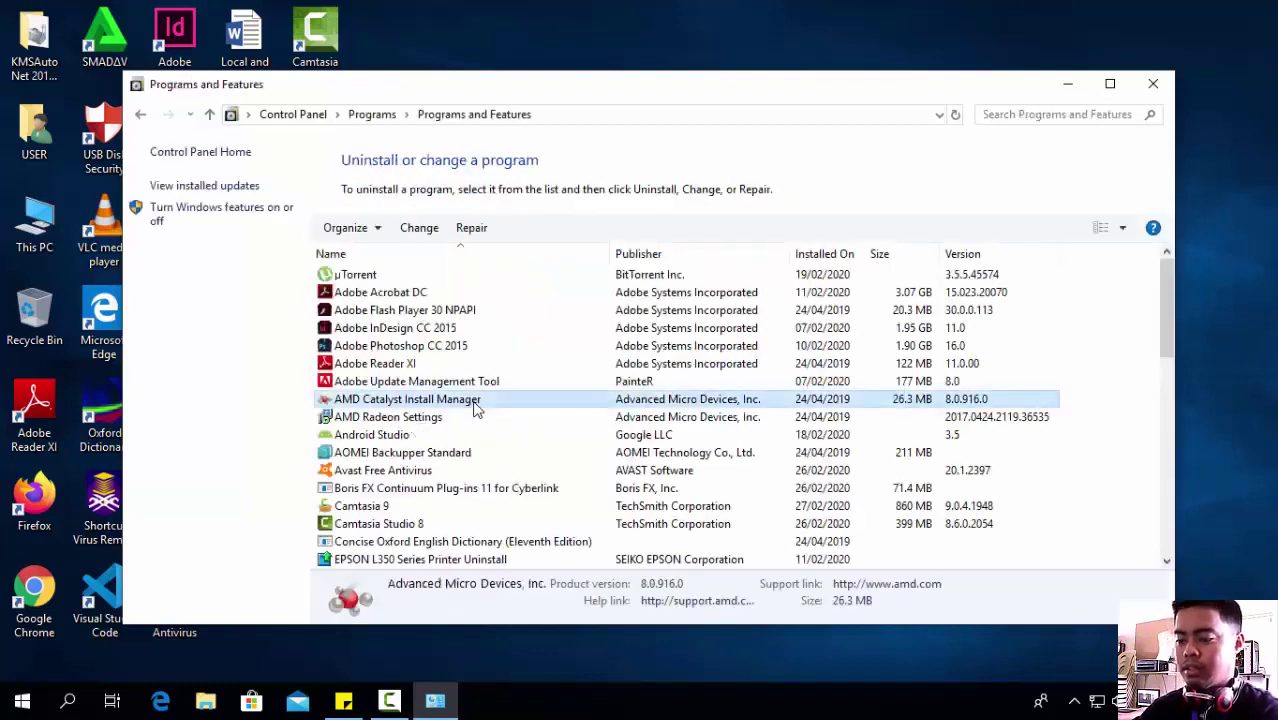
key("j")
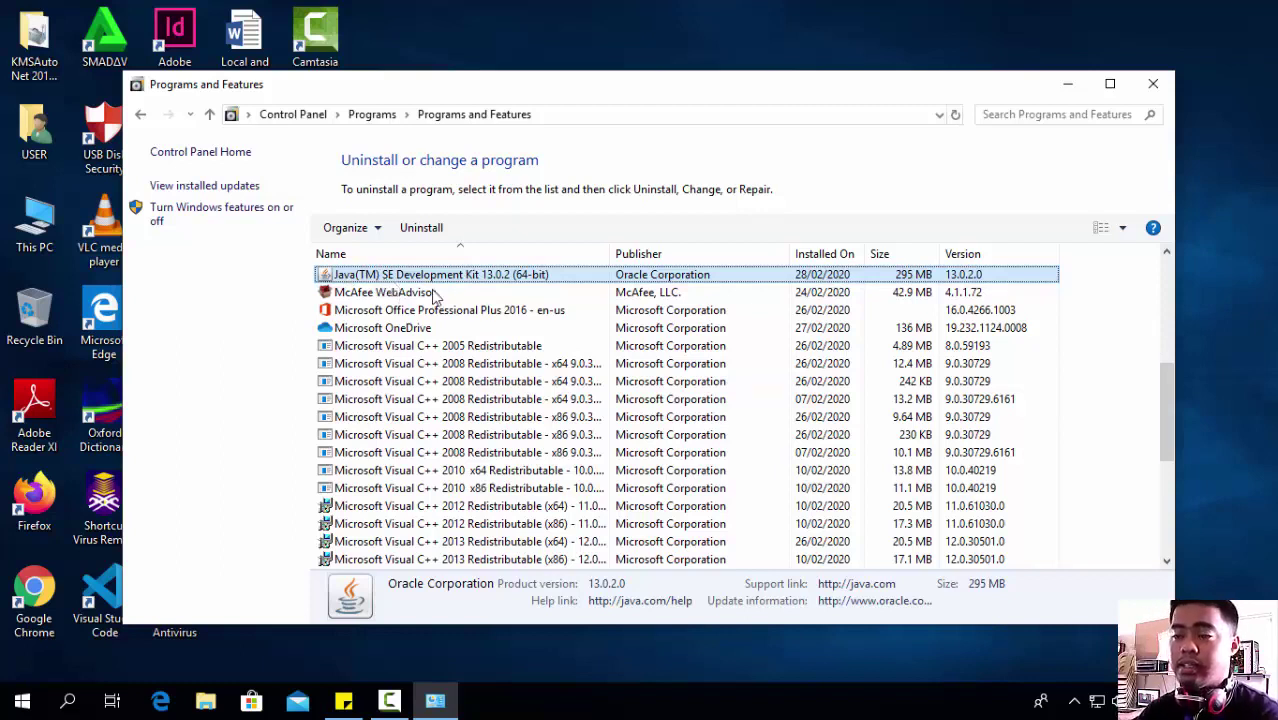
left_click(1153, 83)
- Browse File Explorer to C:\Program Files\Java, select the jdk-13.0.2 folder to check it, and close the window
double_click(40, 225)
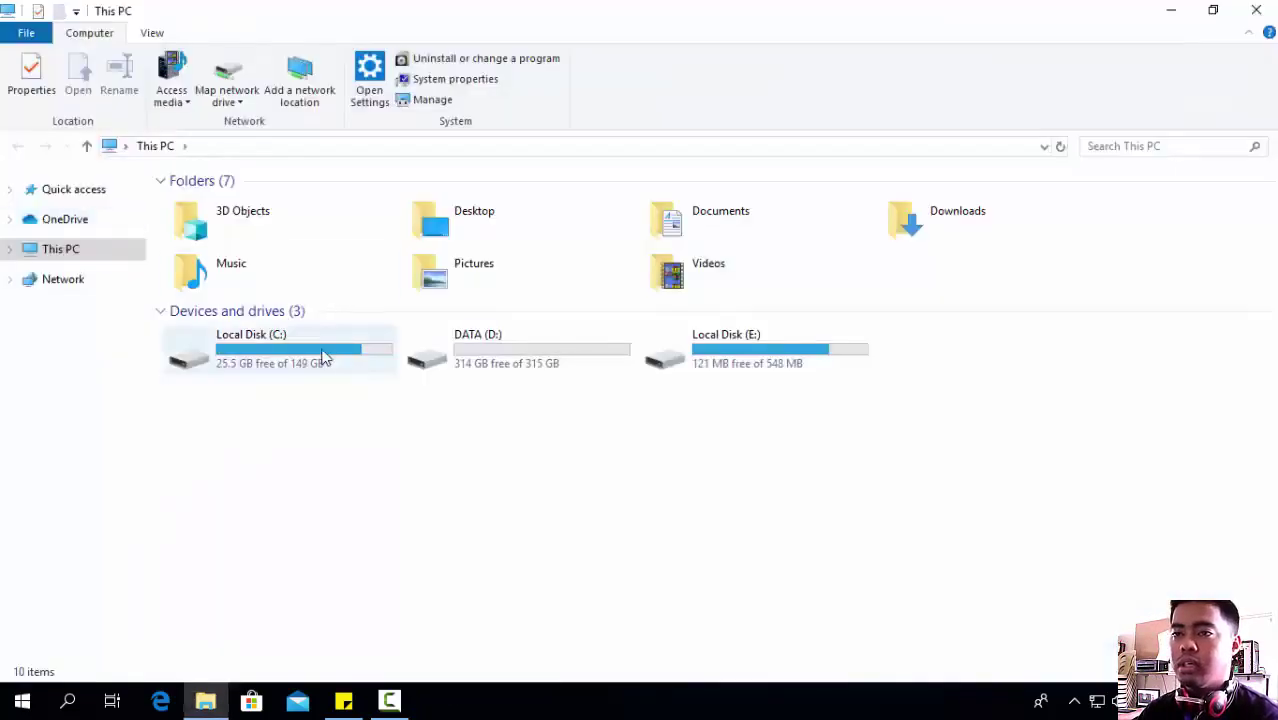
double_click(322, 358)
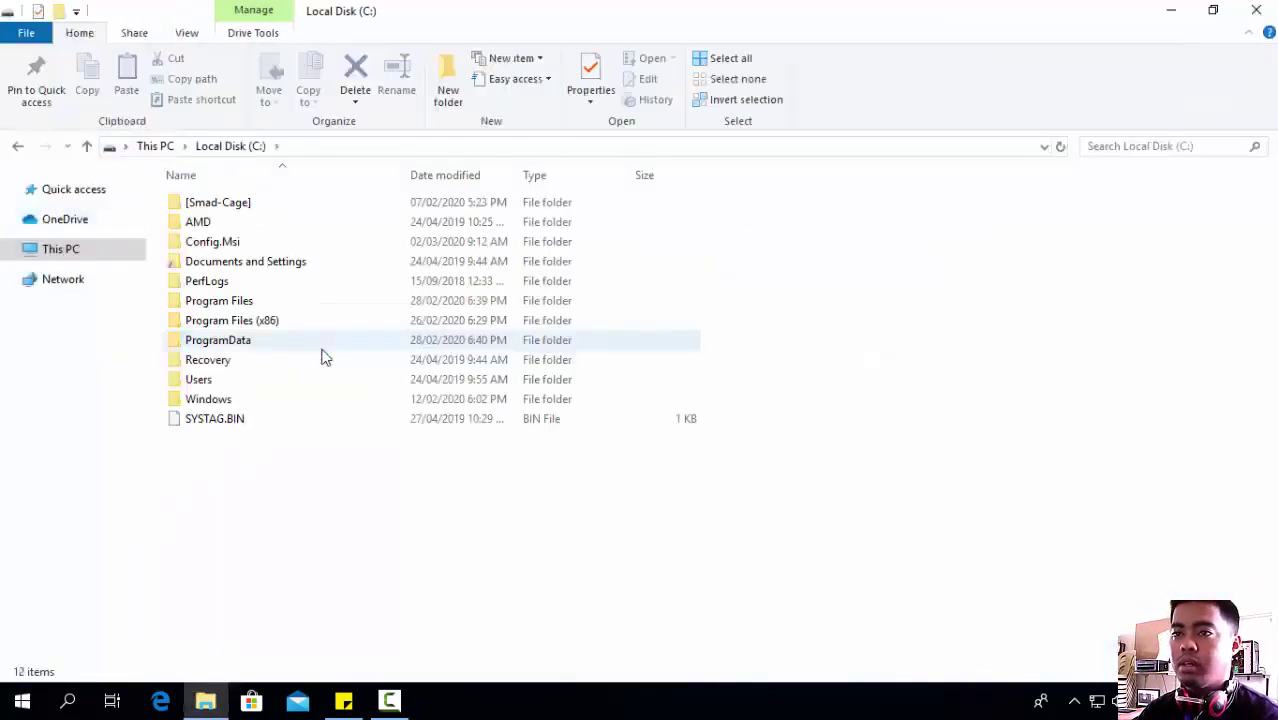
double_click(250, 304)
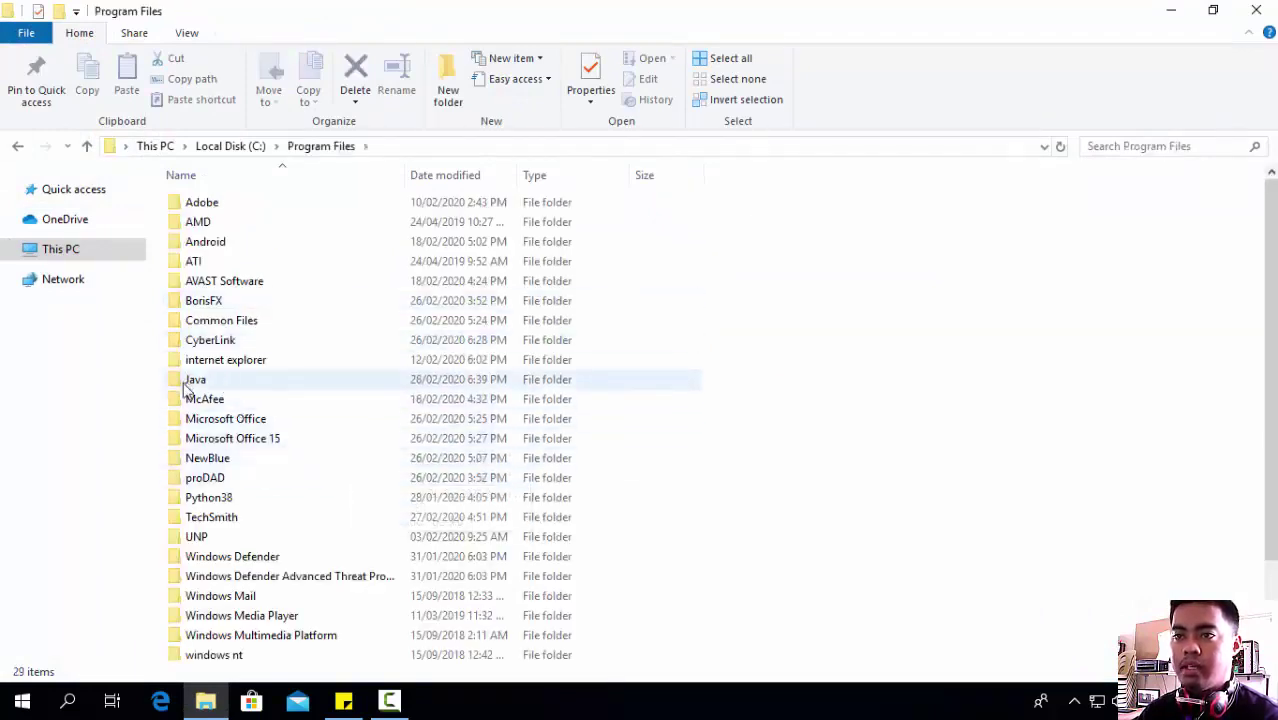
double_click(189, 384)
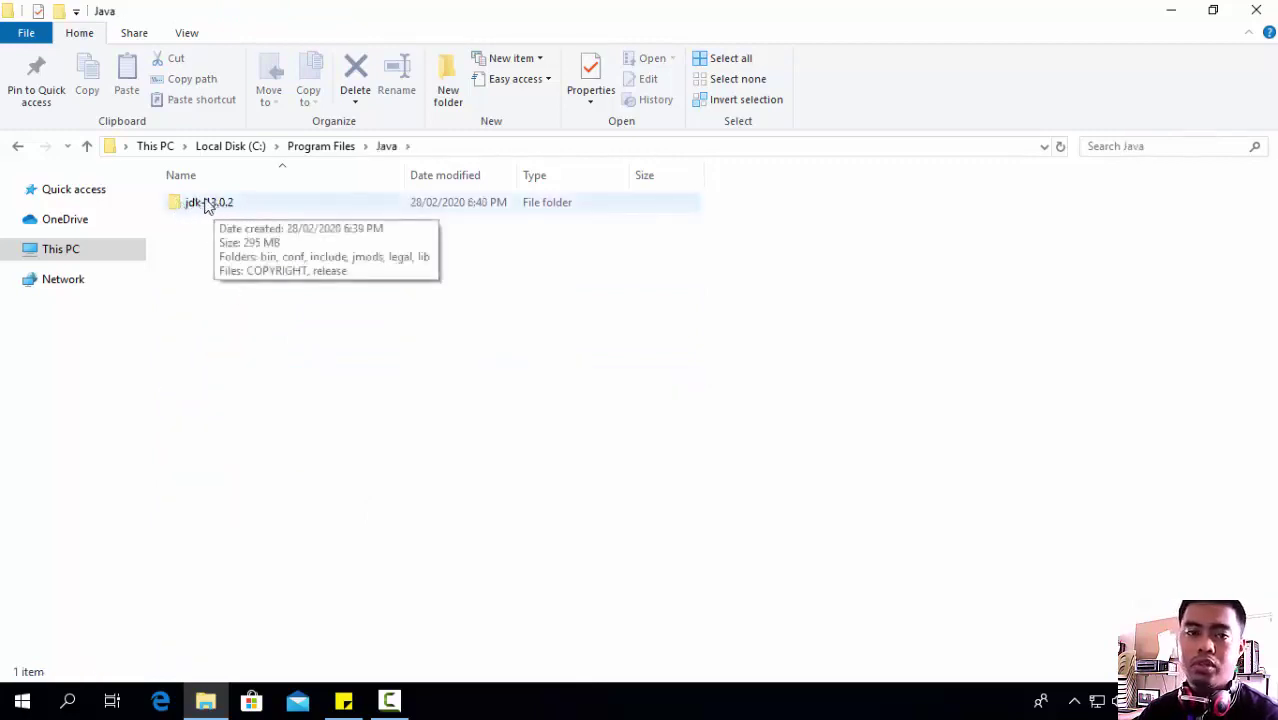
left_click(207, 205)
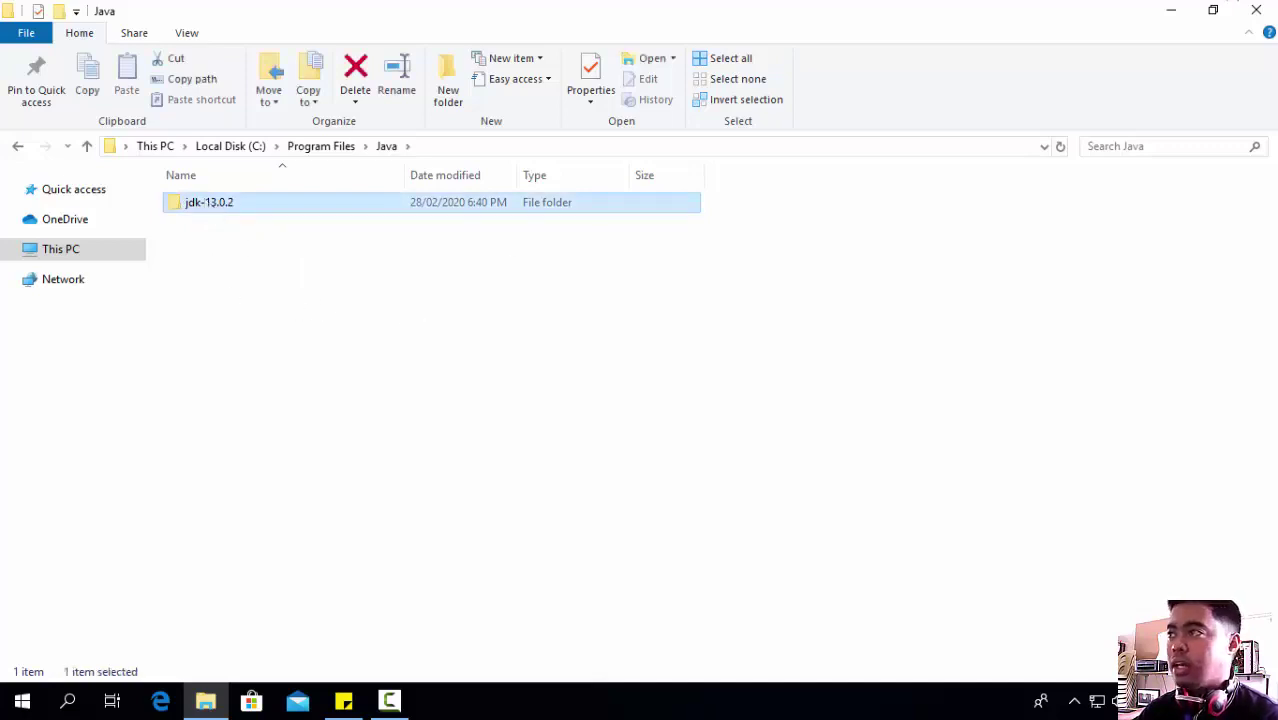
left_click(1265, 8)
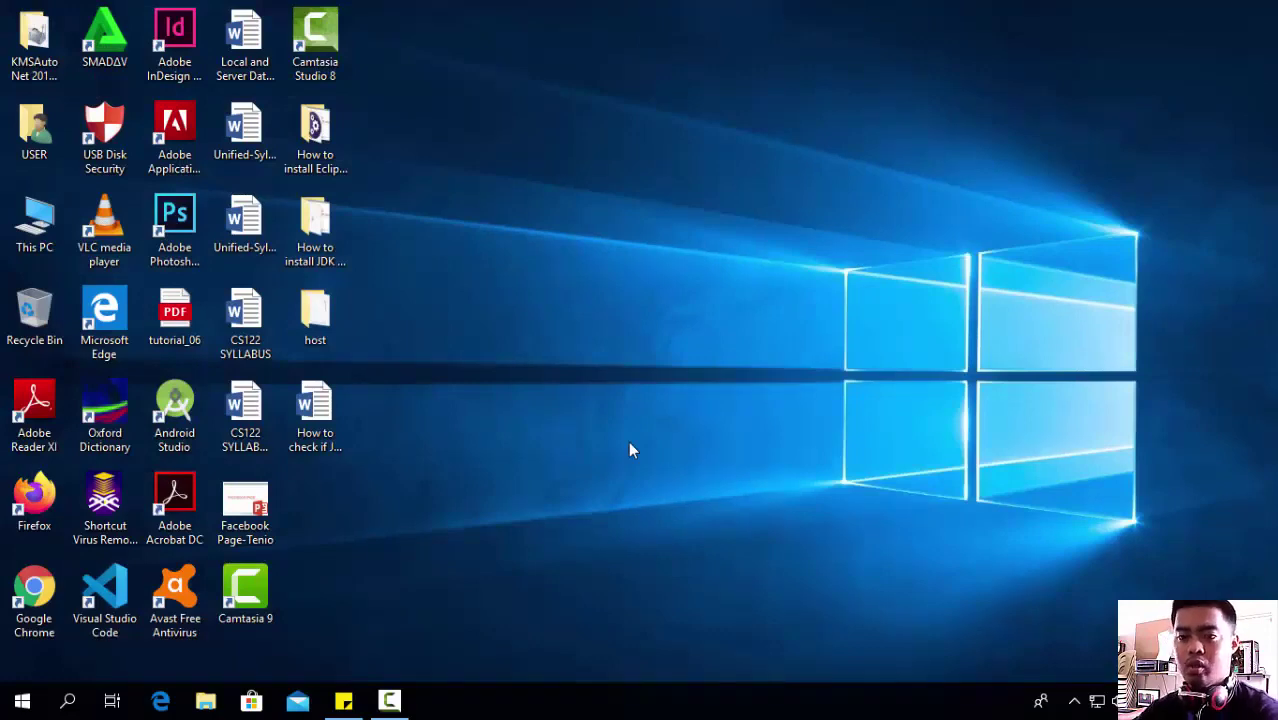
- Open Command Prompt and check the Java runtime with java -version
key("super")
type("cmd")
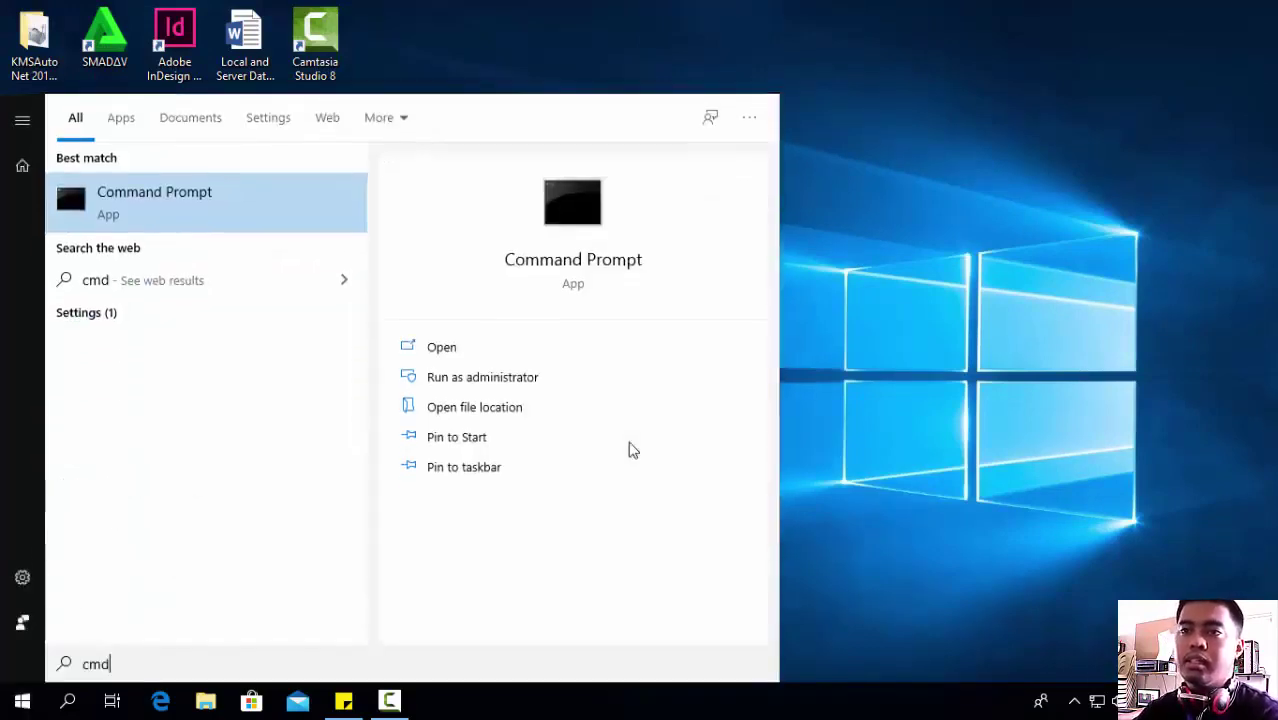
key("Return")
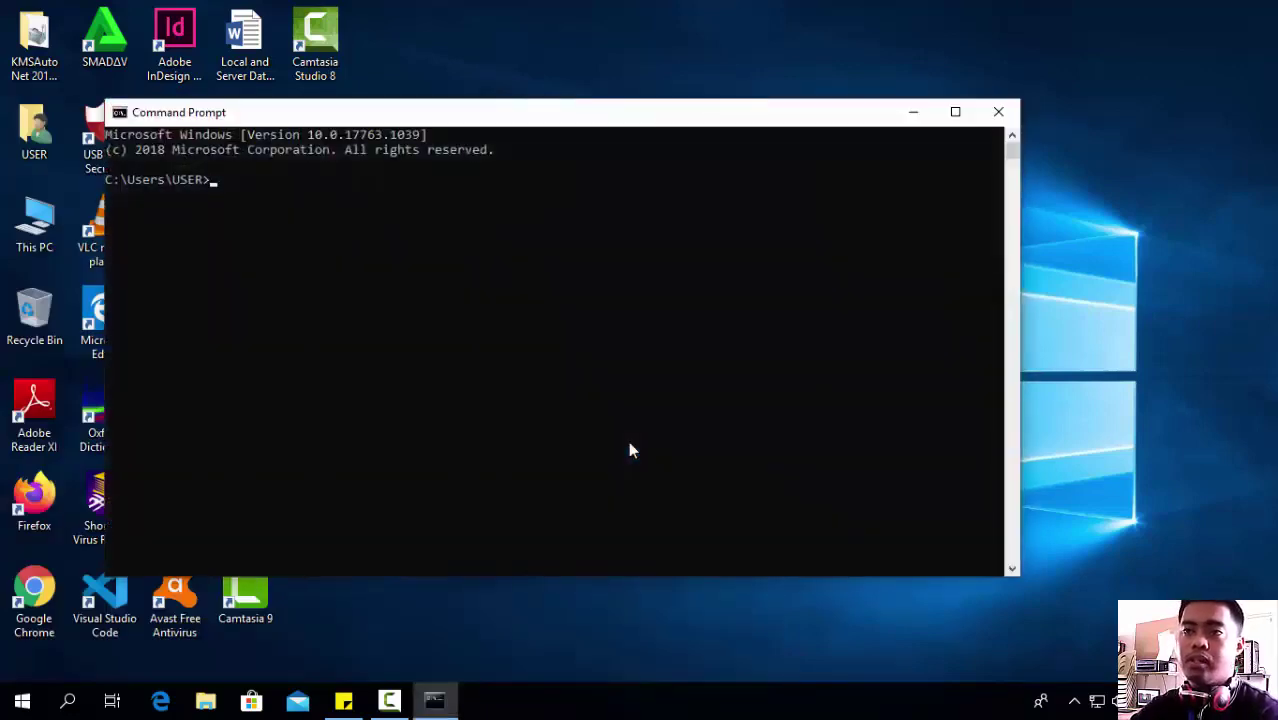
type("java -version")
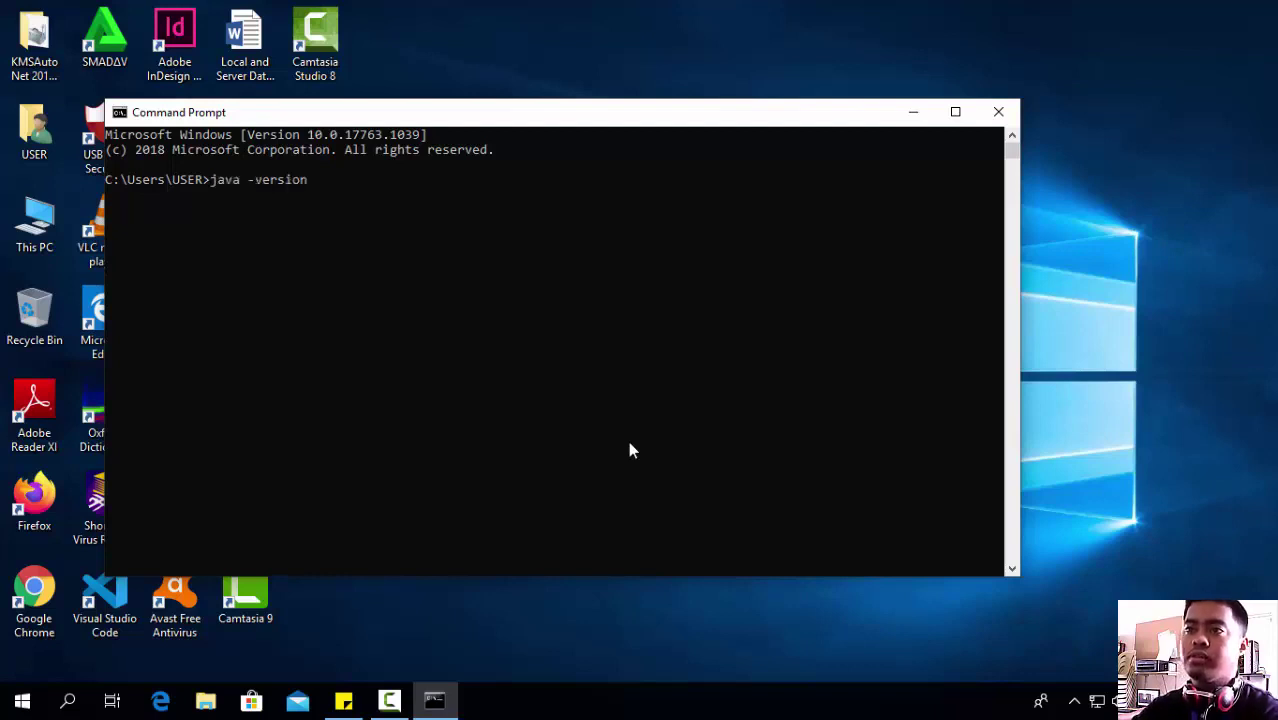
key("Return")
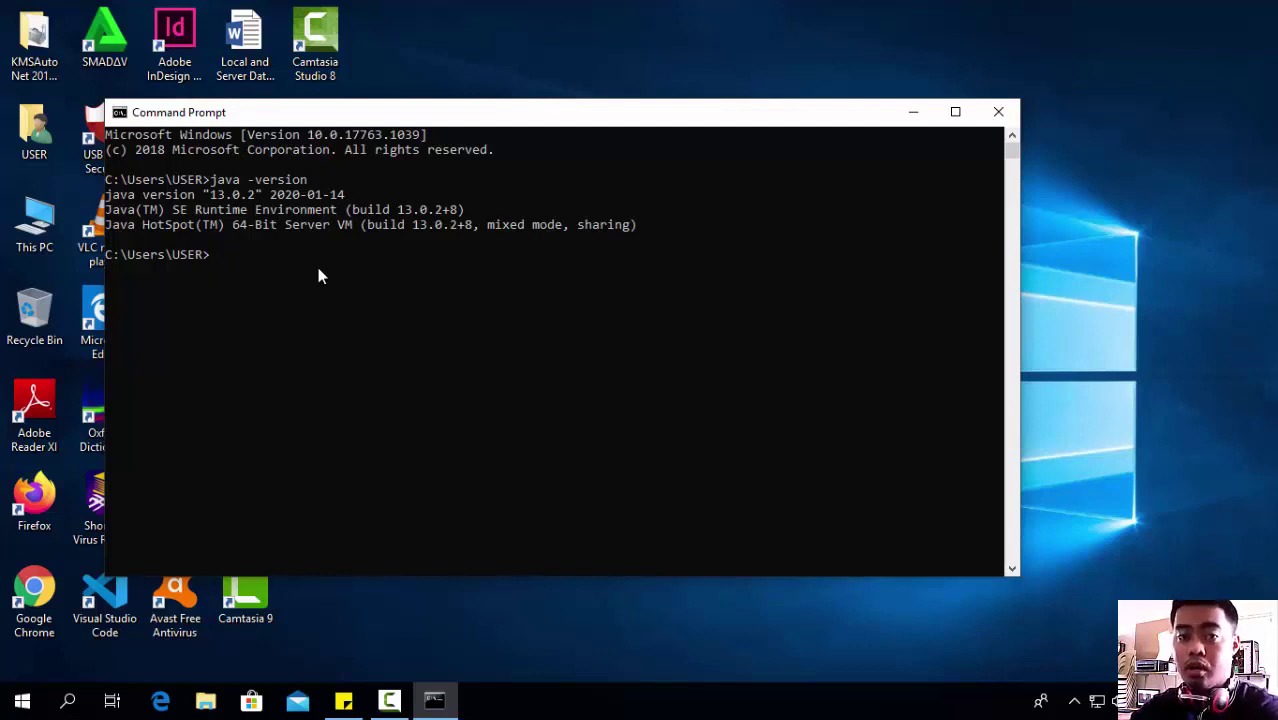
- Check the Java compiler's version with javac -version
type("javac")
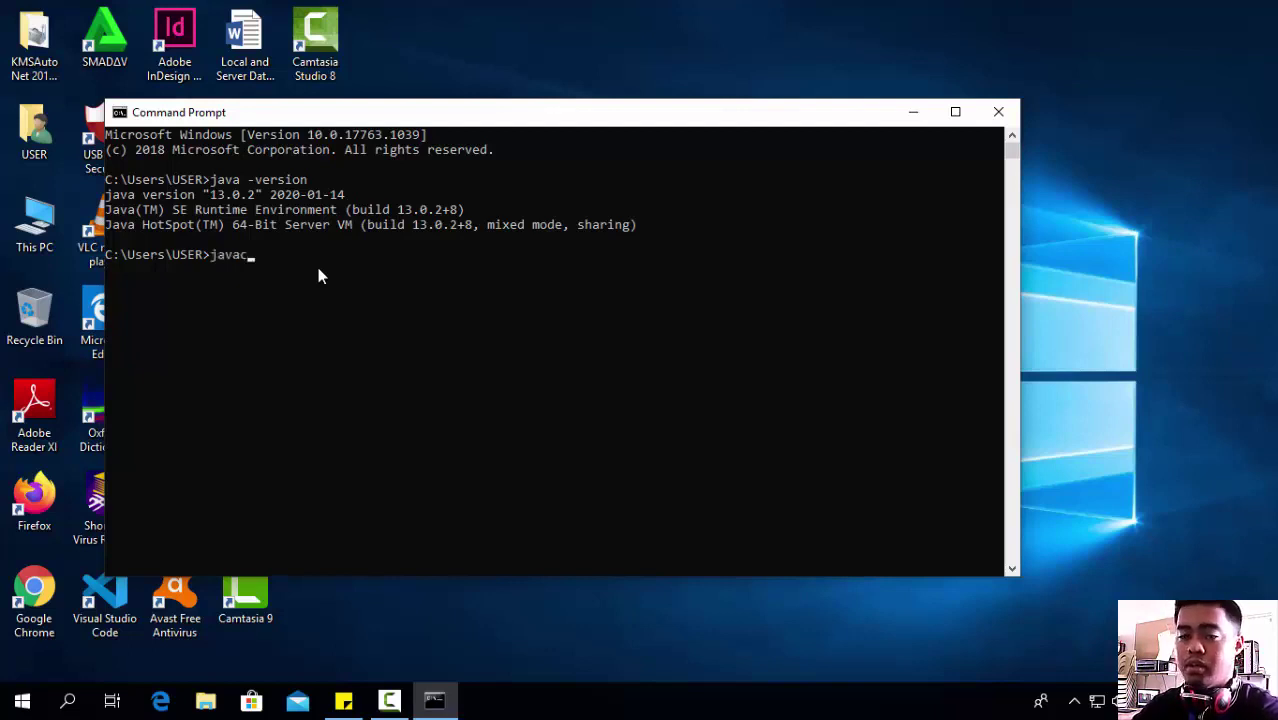
type(" -version")
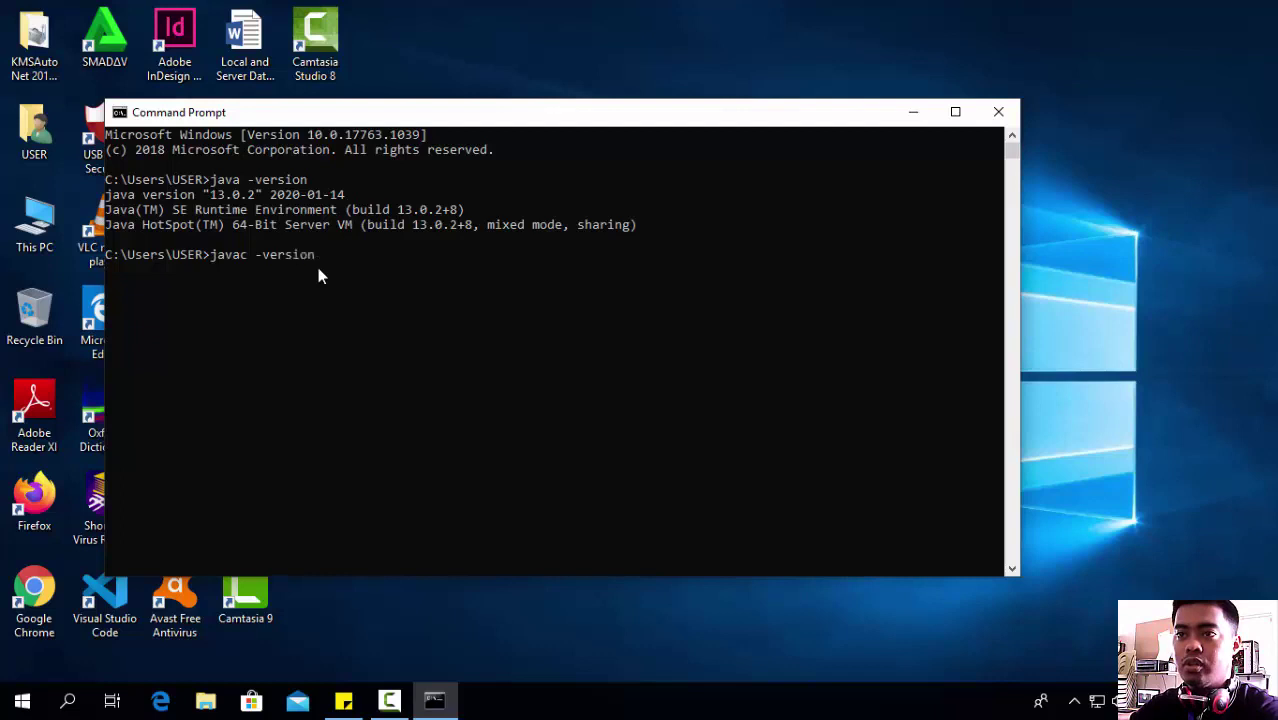
key("Return")
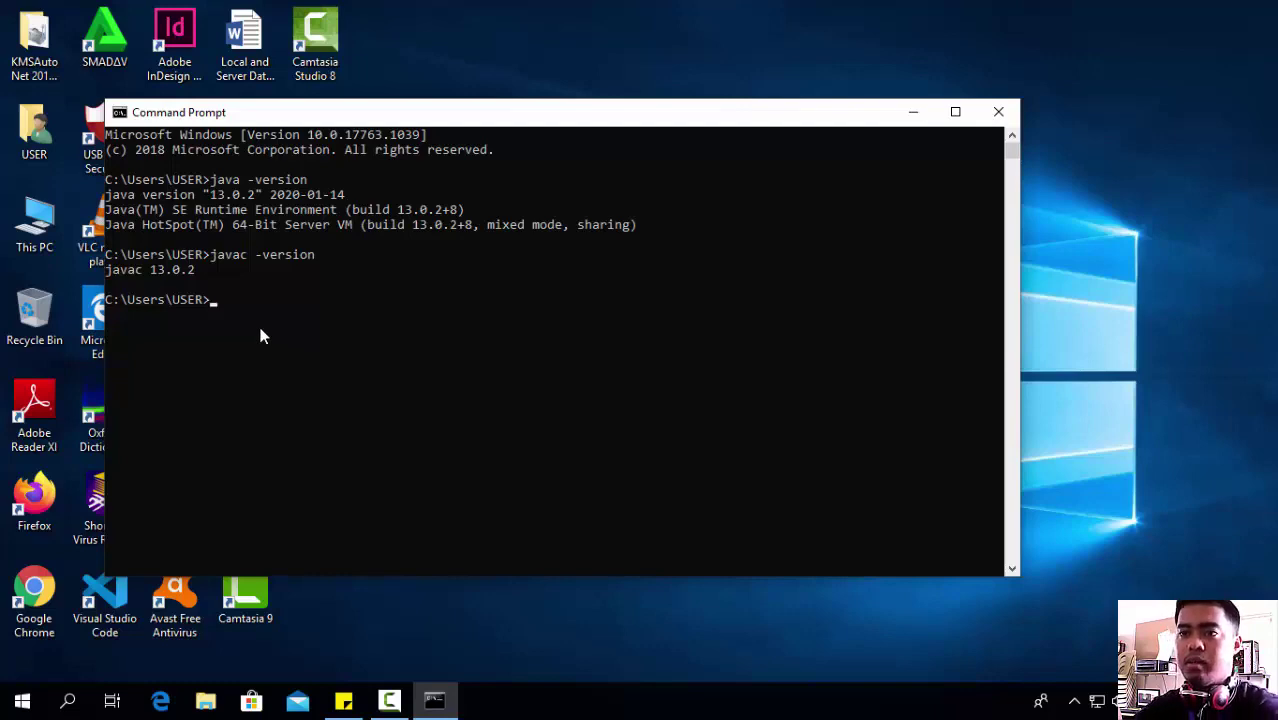
- Run javac without arguments, look through its list of compiler options, and close Command Prompt
type("jaa")
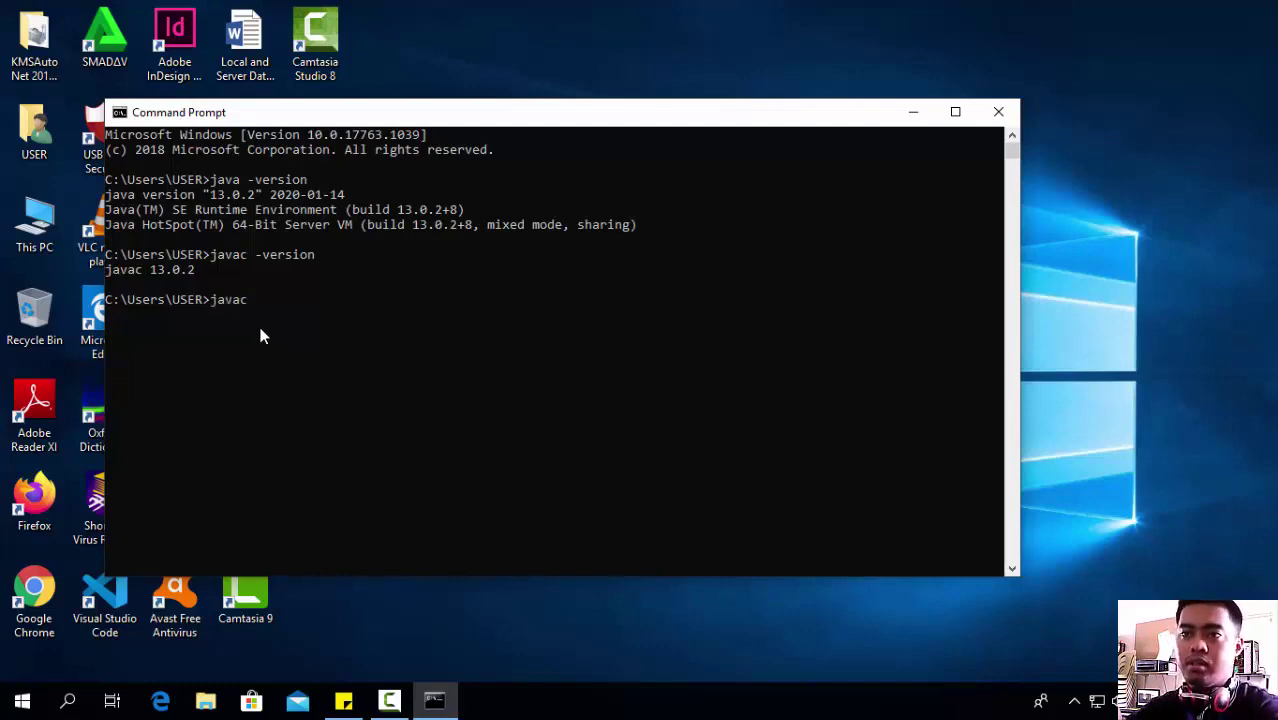
type("ac")
key("Return")
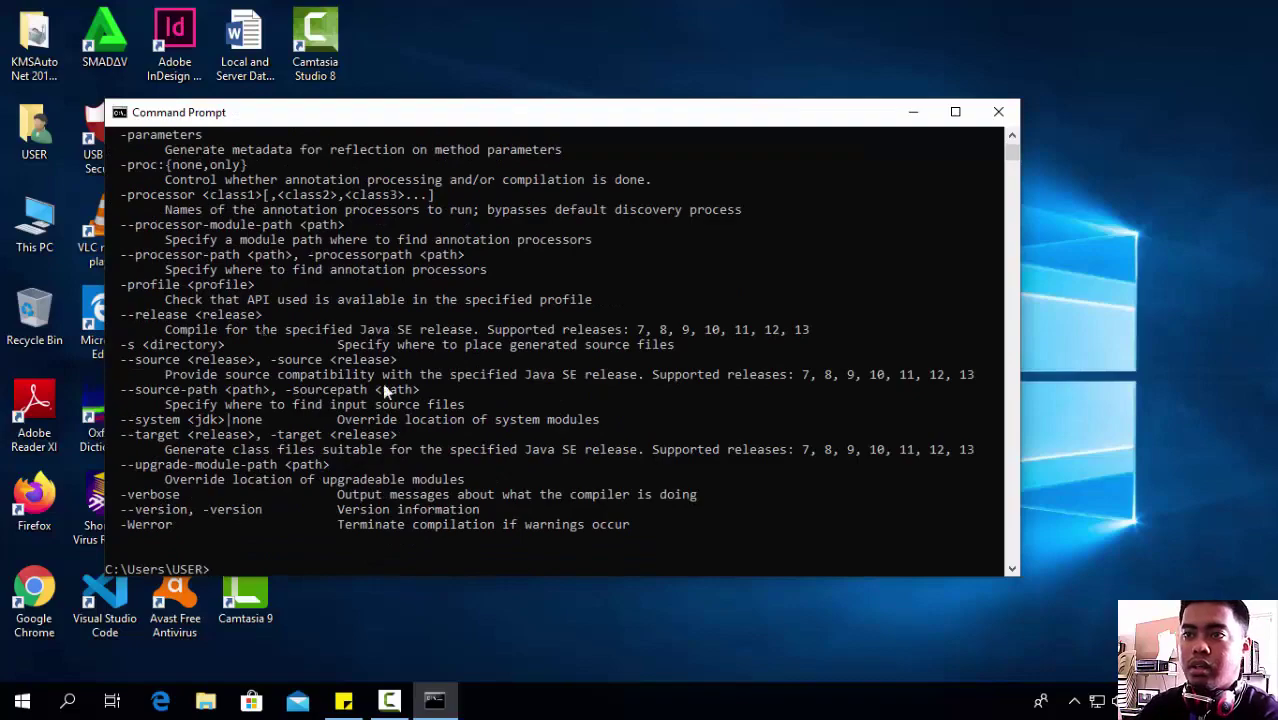
scroll(458, 415, "up", 10)
scroll(455, 413, "up", 6)
scroll(456, 405, "down", 16)
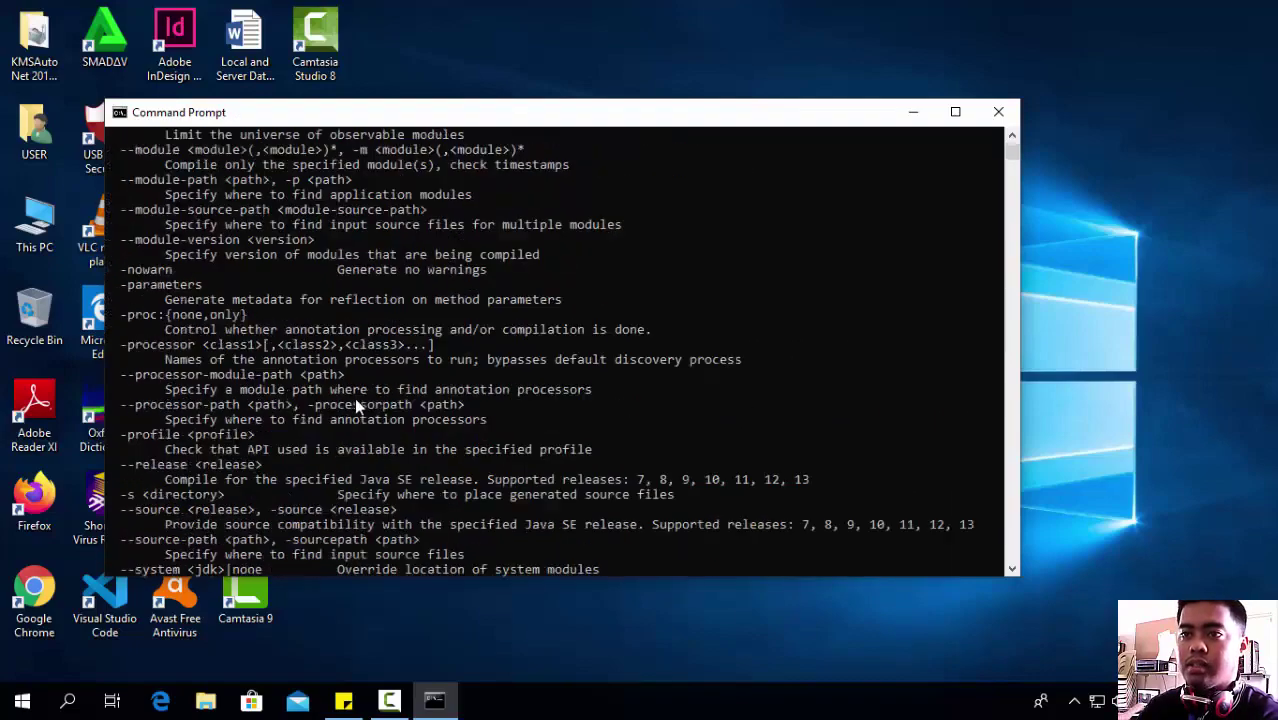
scroll(278, 418, "down", 3)
scroll(280, 418, "up", 10)
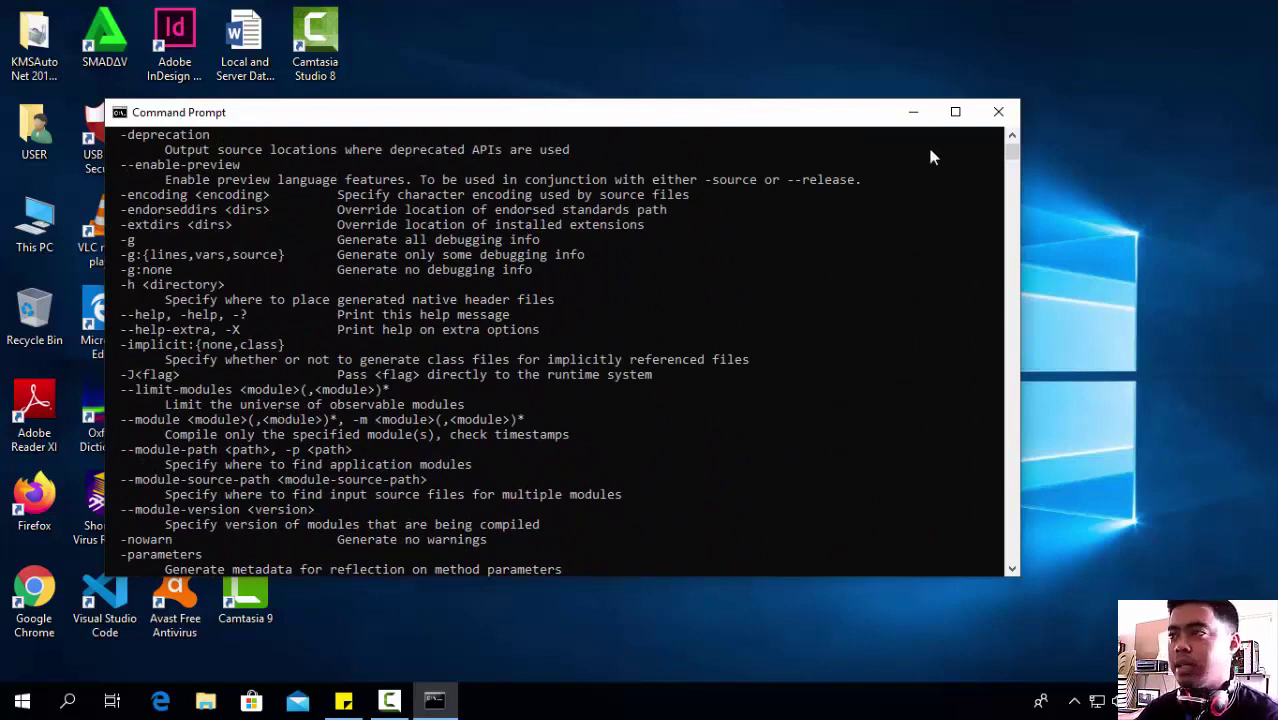
left_click(998, 111)
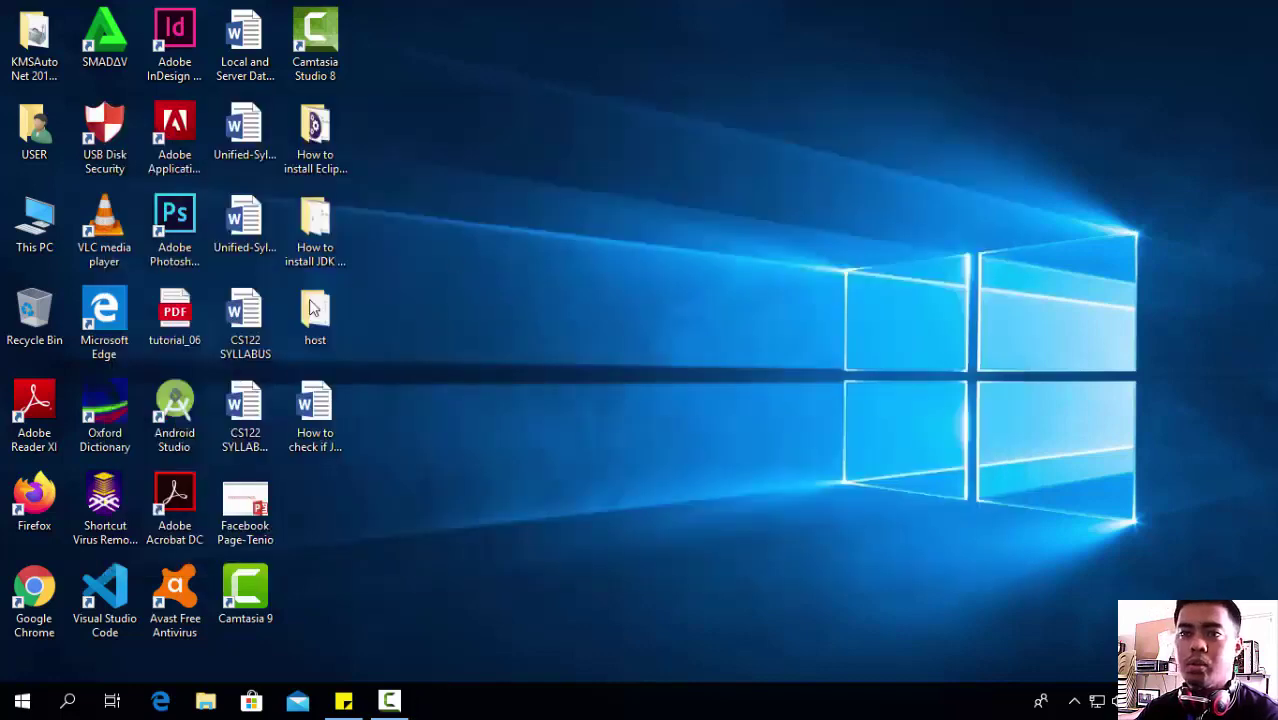
- Delete the C:\Program Files\Java\jdk-13.0.2\bin entry from the system Path environment variable, save it, and close the system windows
right_click(52, 236)
left_click(98, 446)
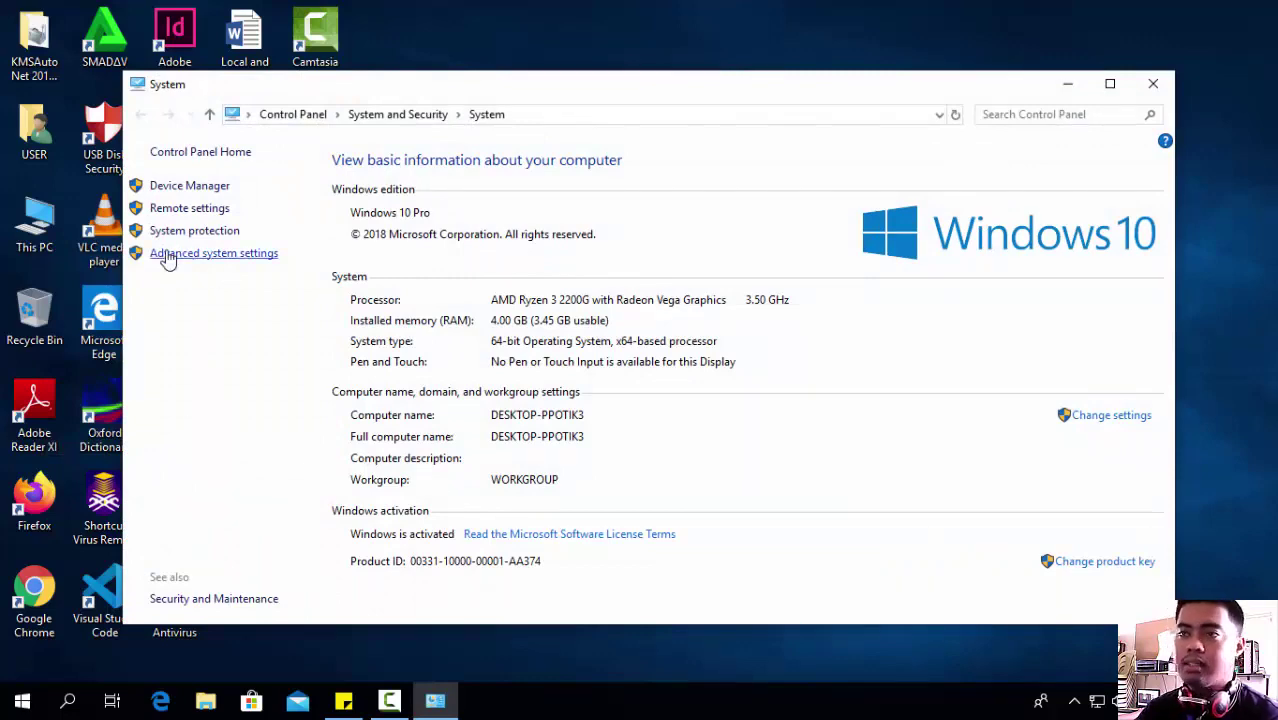
left_click(167, 256)
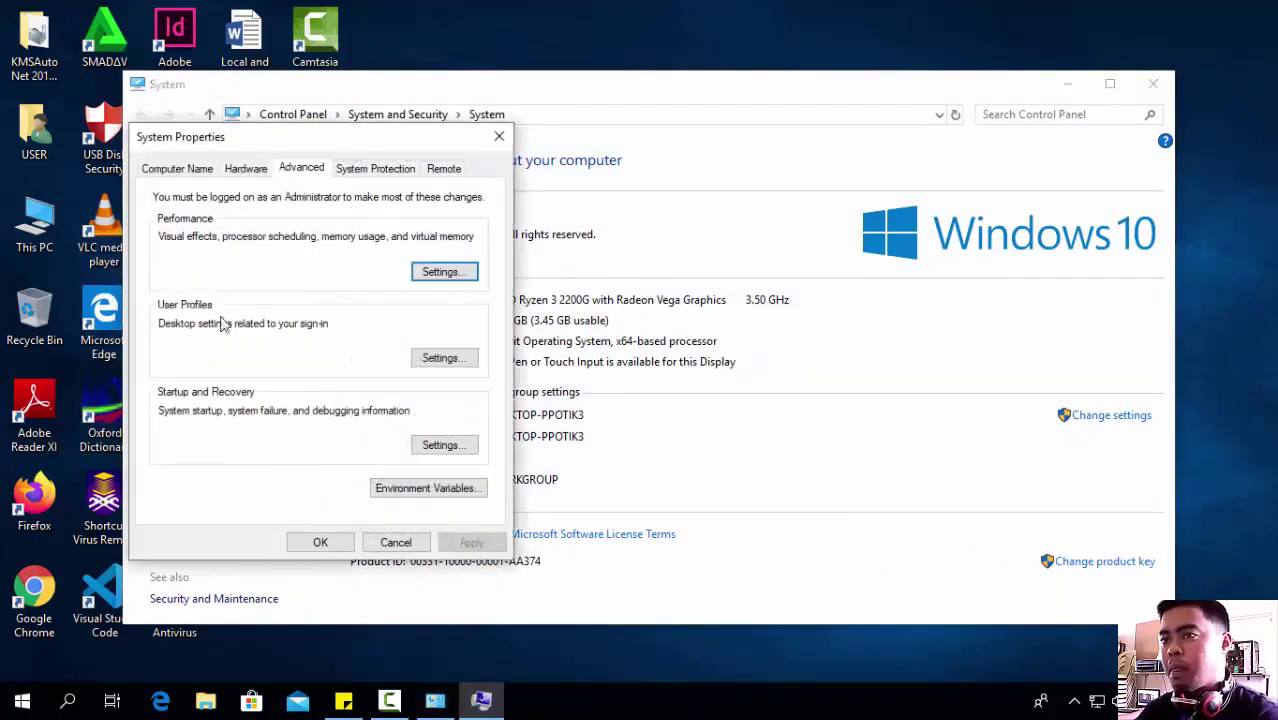
left_click(393, 489)
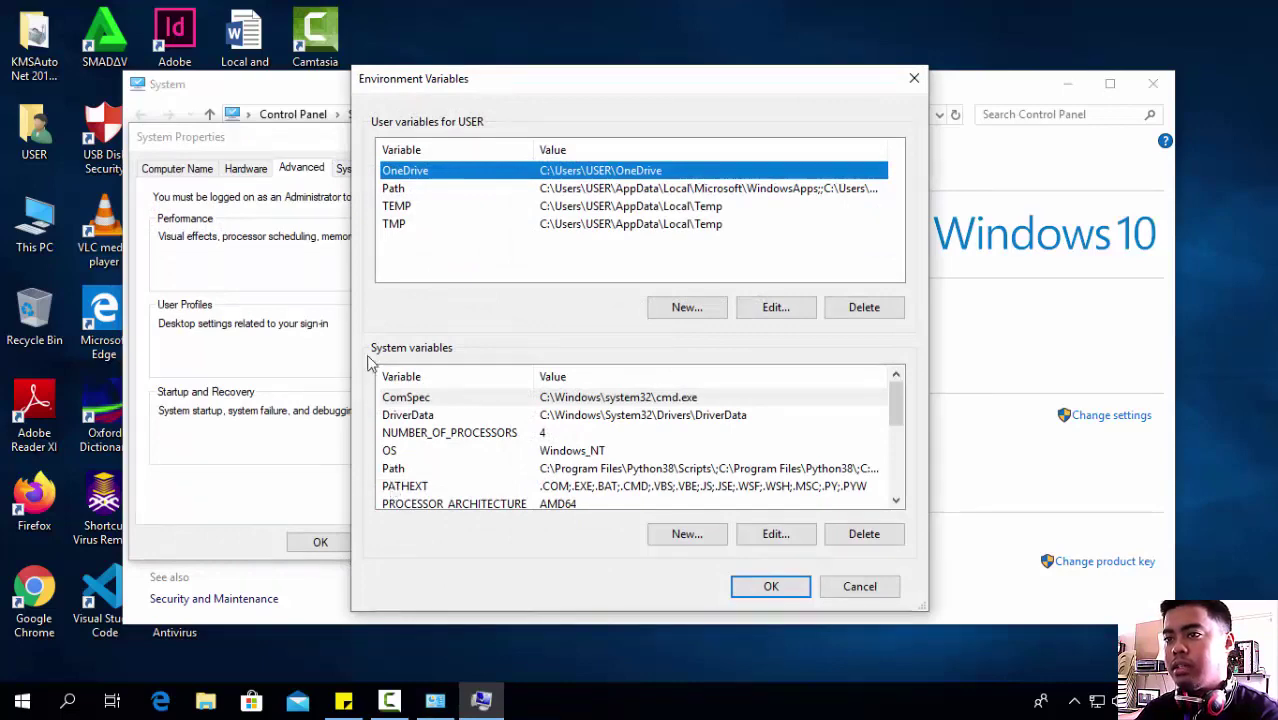
double_click(400, 468)
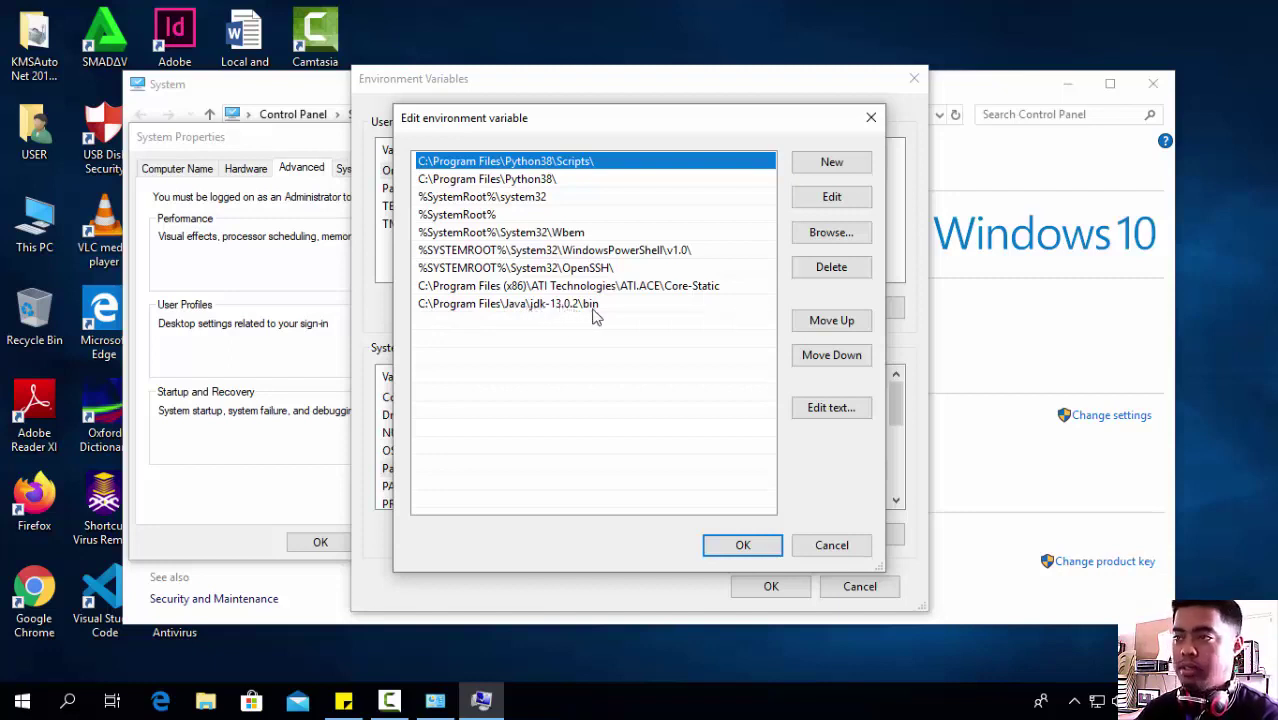
left_click(486, 310)
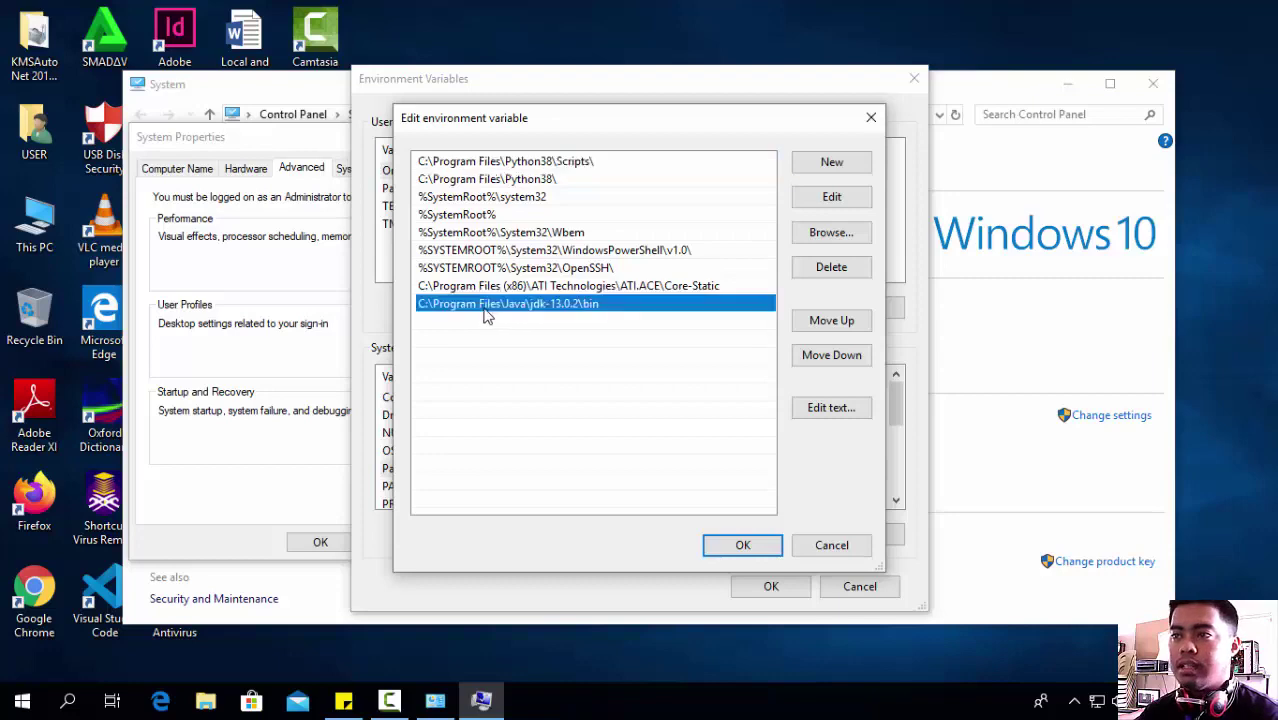
left_click(818, 275)
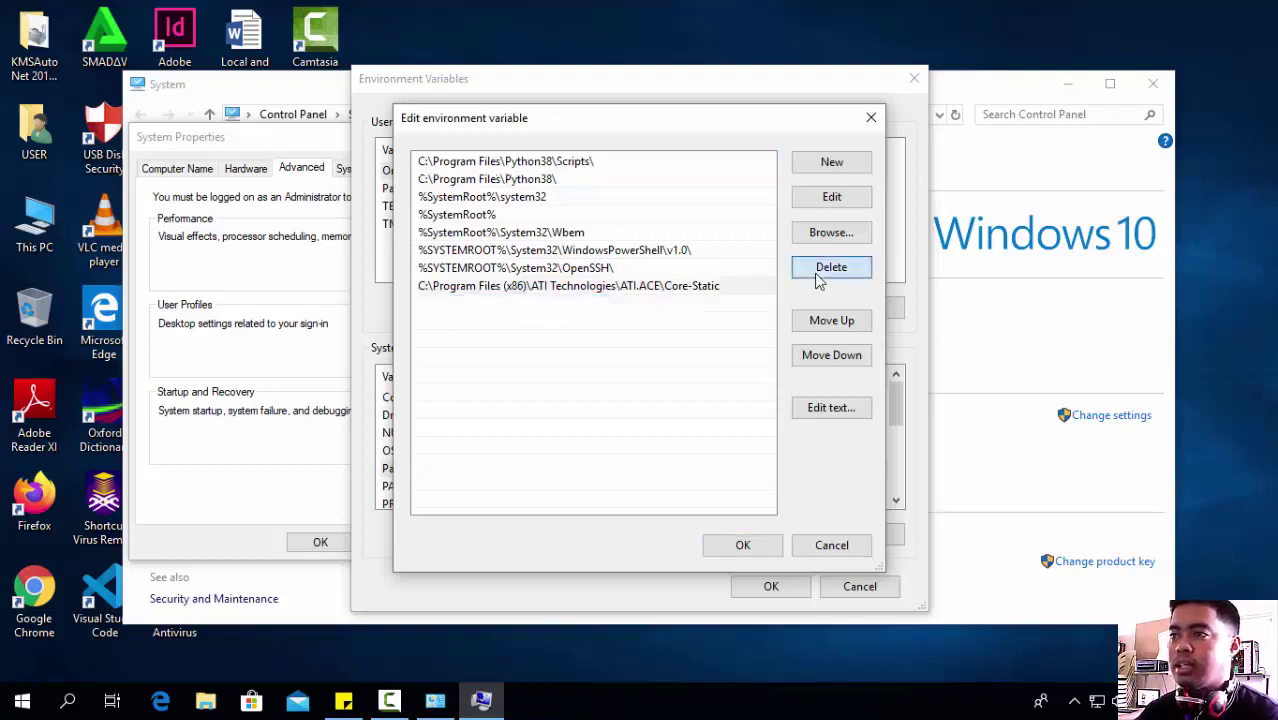
left_click(733, 544)
left_click(771, 586)
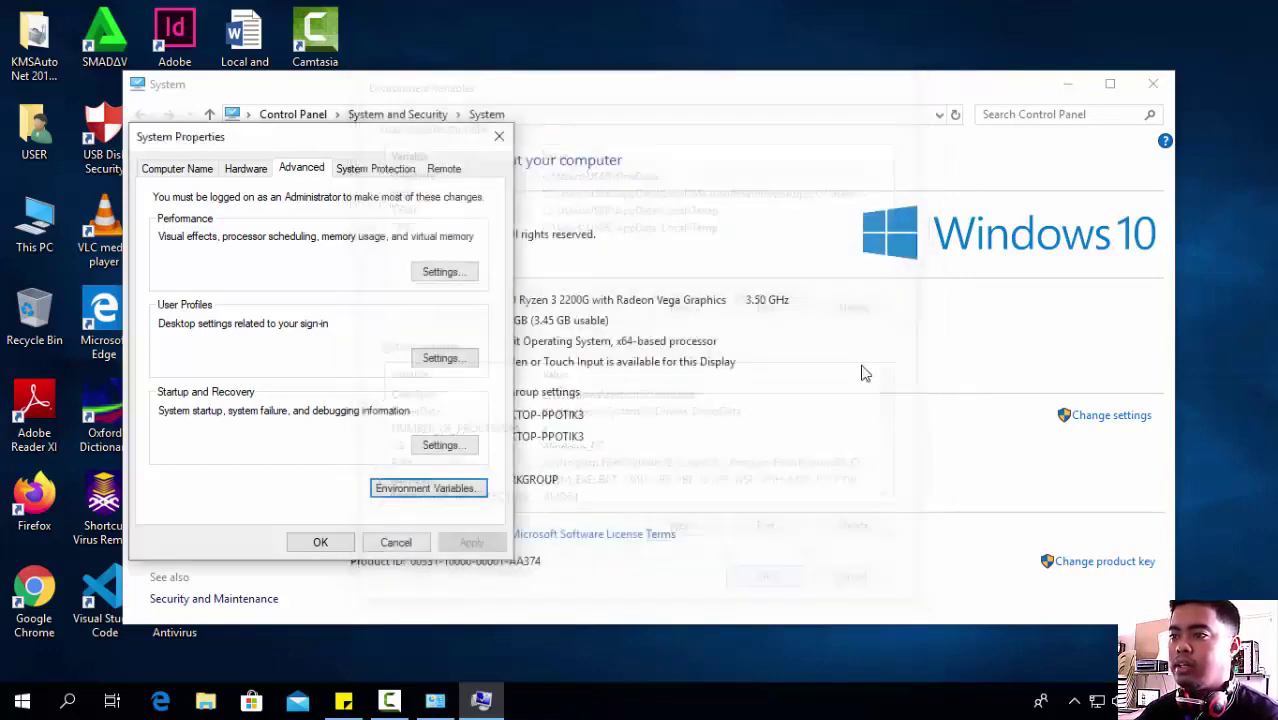
left_click(1149, 83)
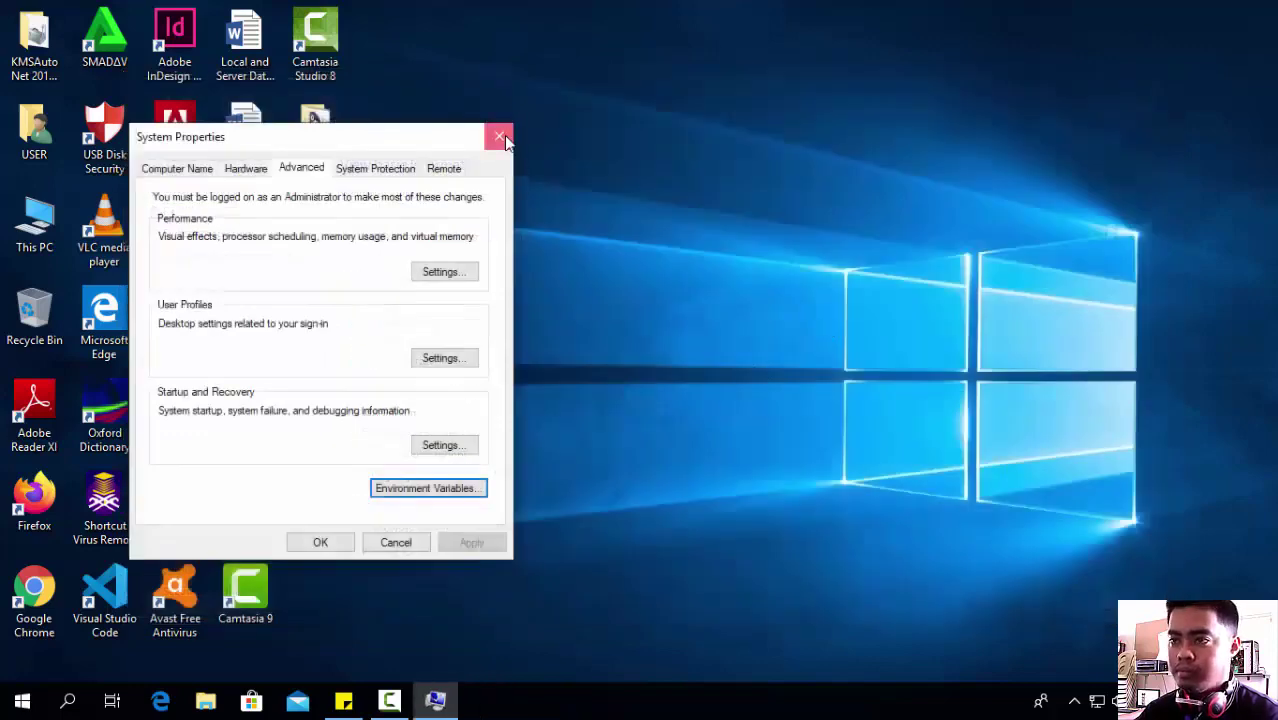
left_click(500, 136)
- Open a new Command Prompt and test the Java runtime with java -version
key("super")
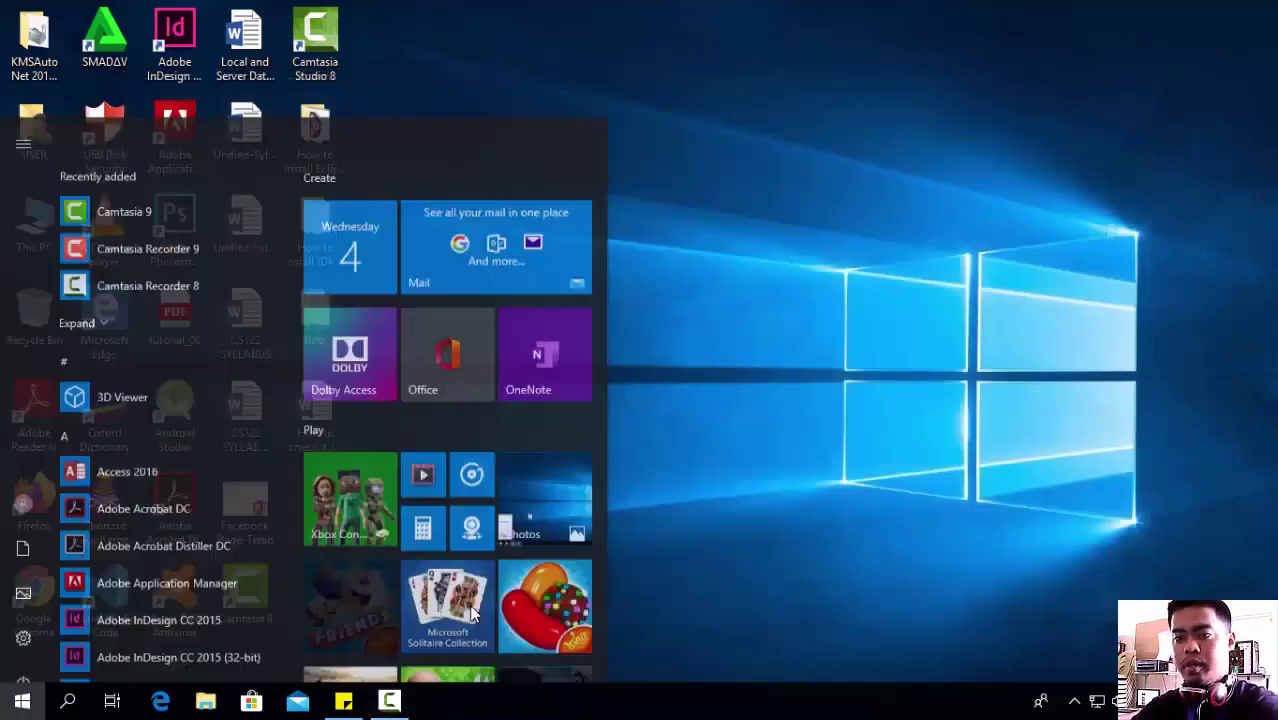
type("cmd")
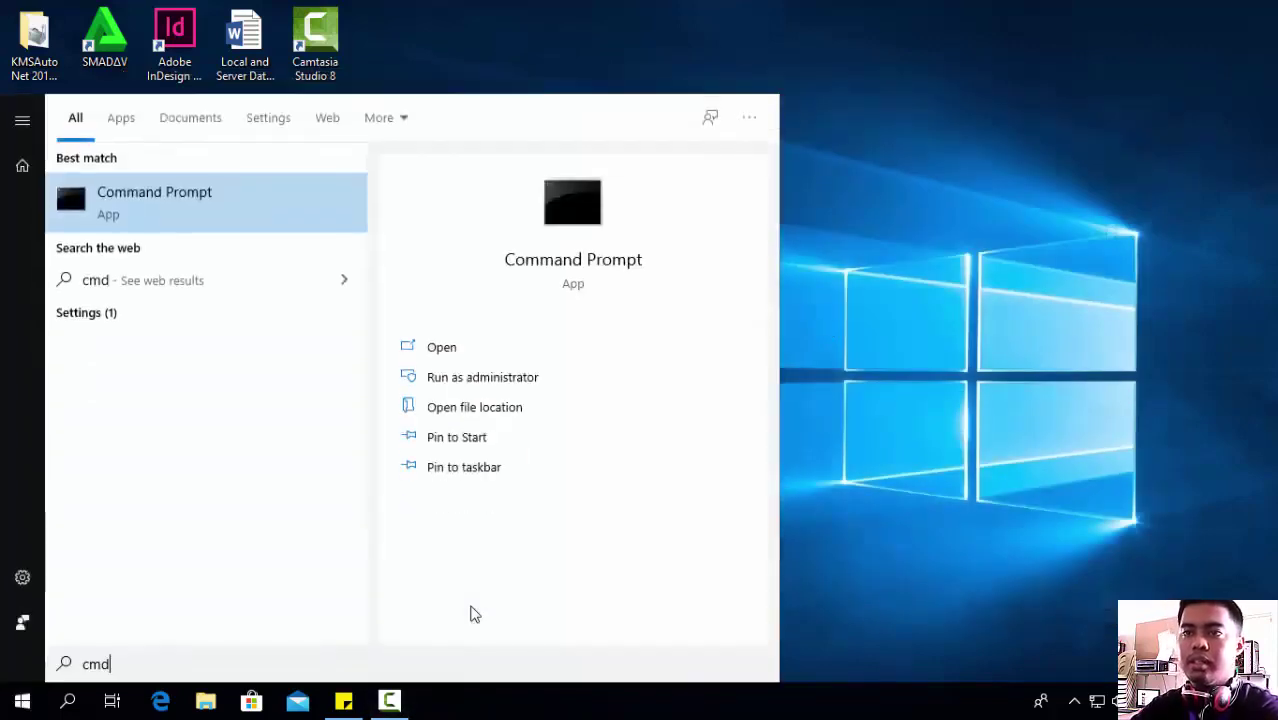
key("Return")
type("ja")
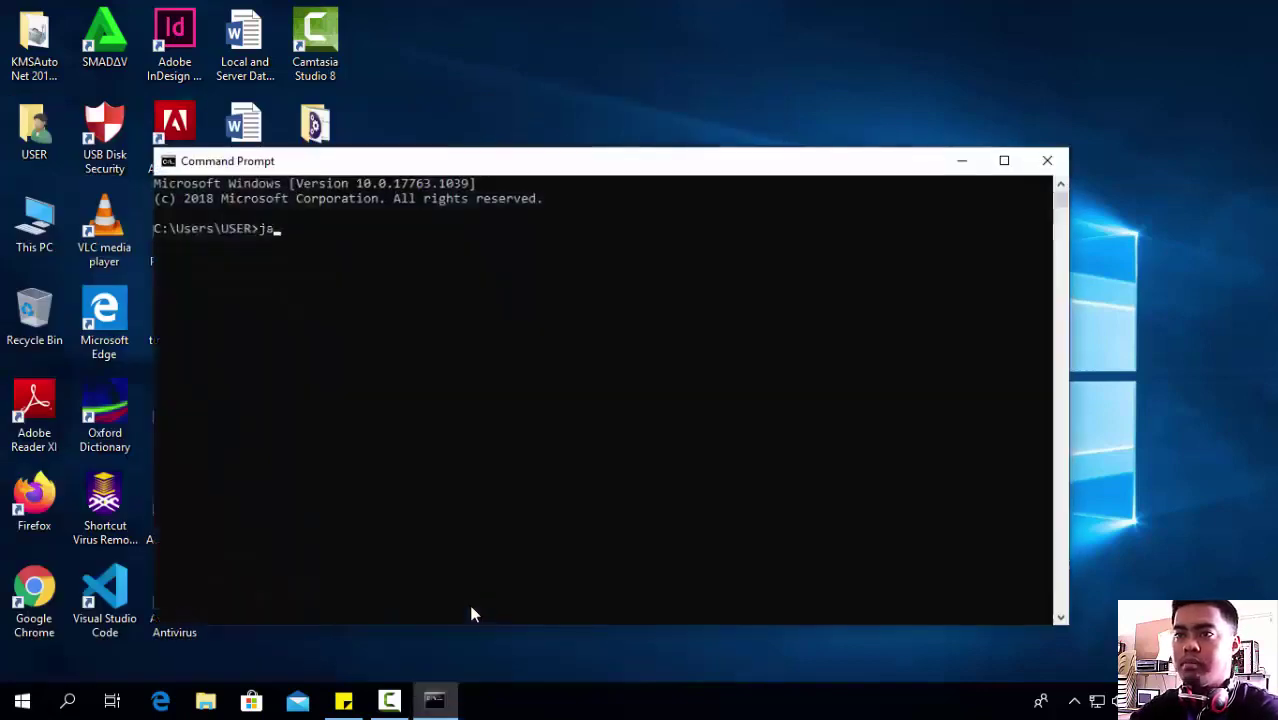
type("va -vre")
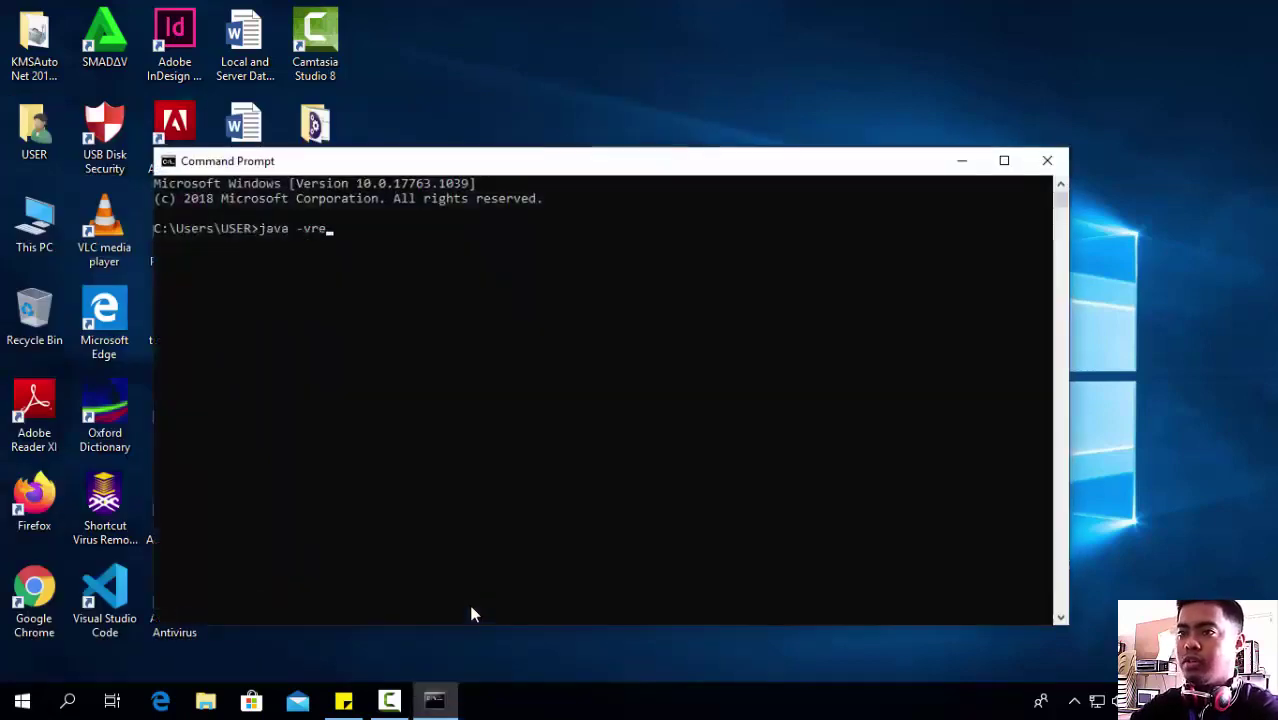
key("BackSpace")
key("BackSpace")
type("ersio")
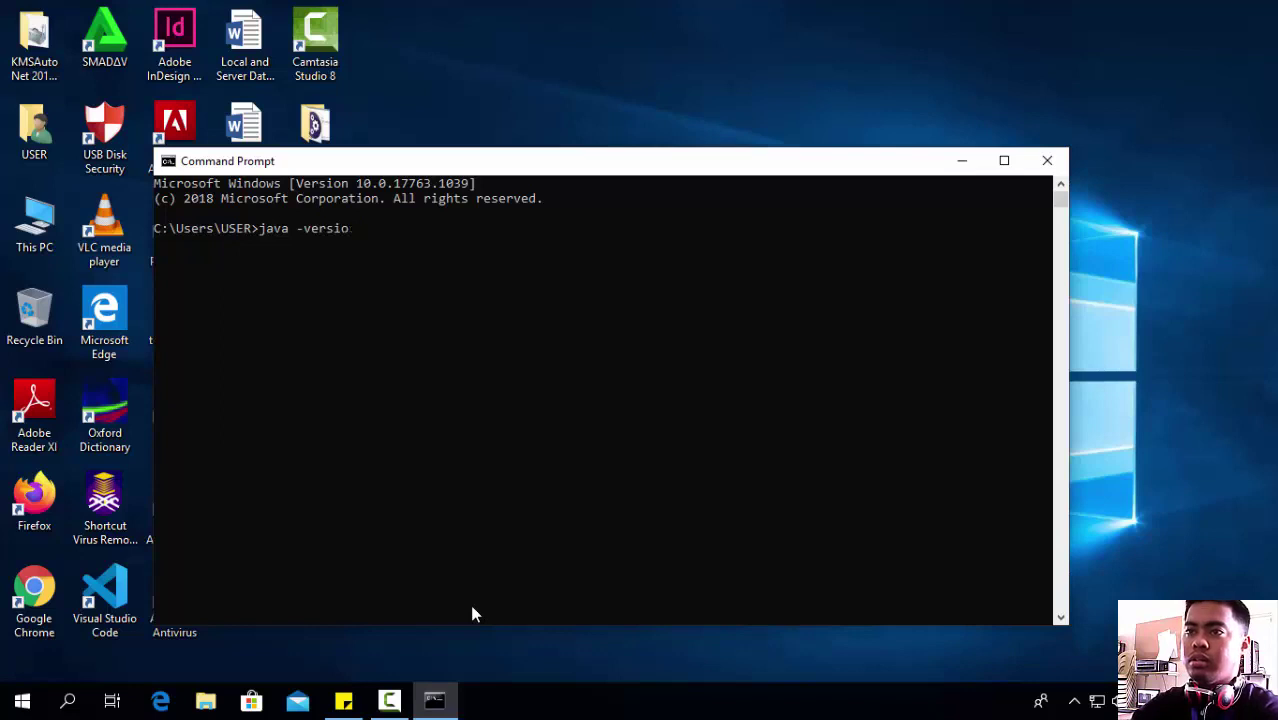
type("n")
key("Return")
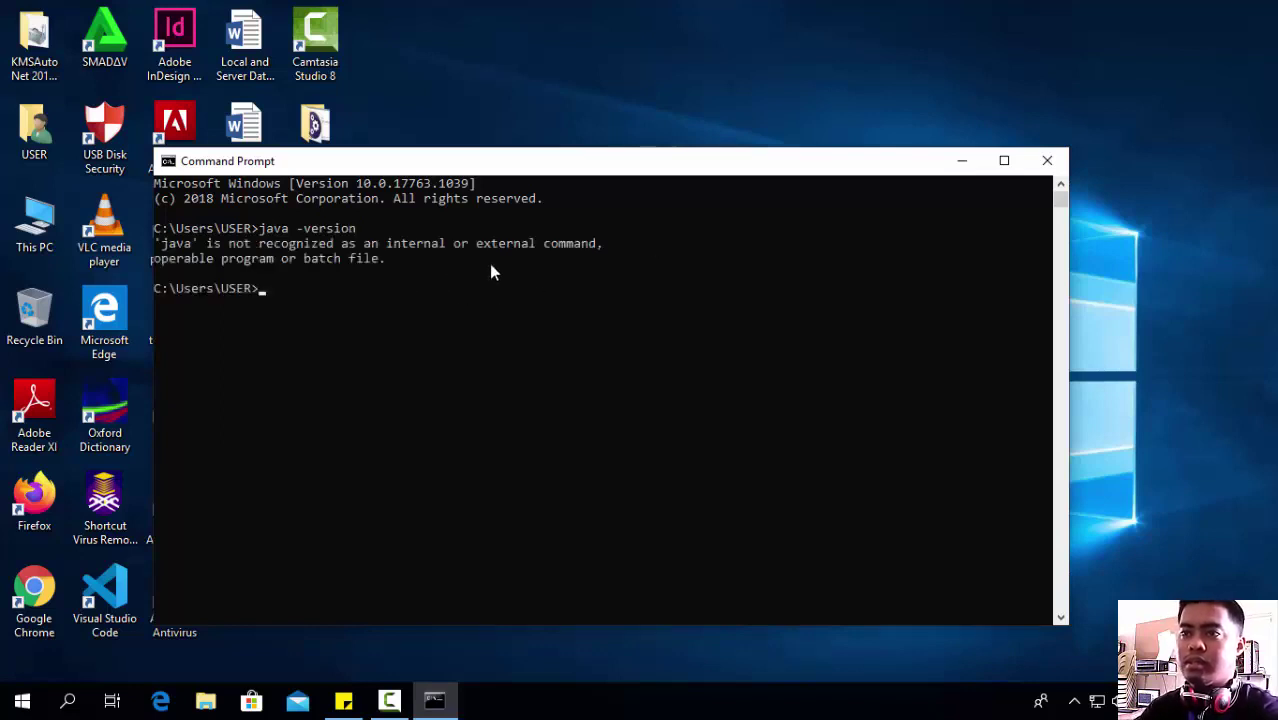
- Test the Java compiler with javac and javac -version, and close Command Prompt
type("javac")
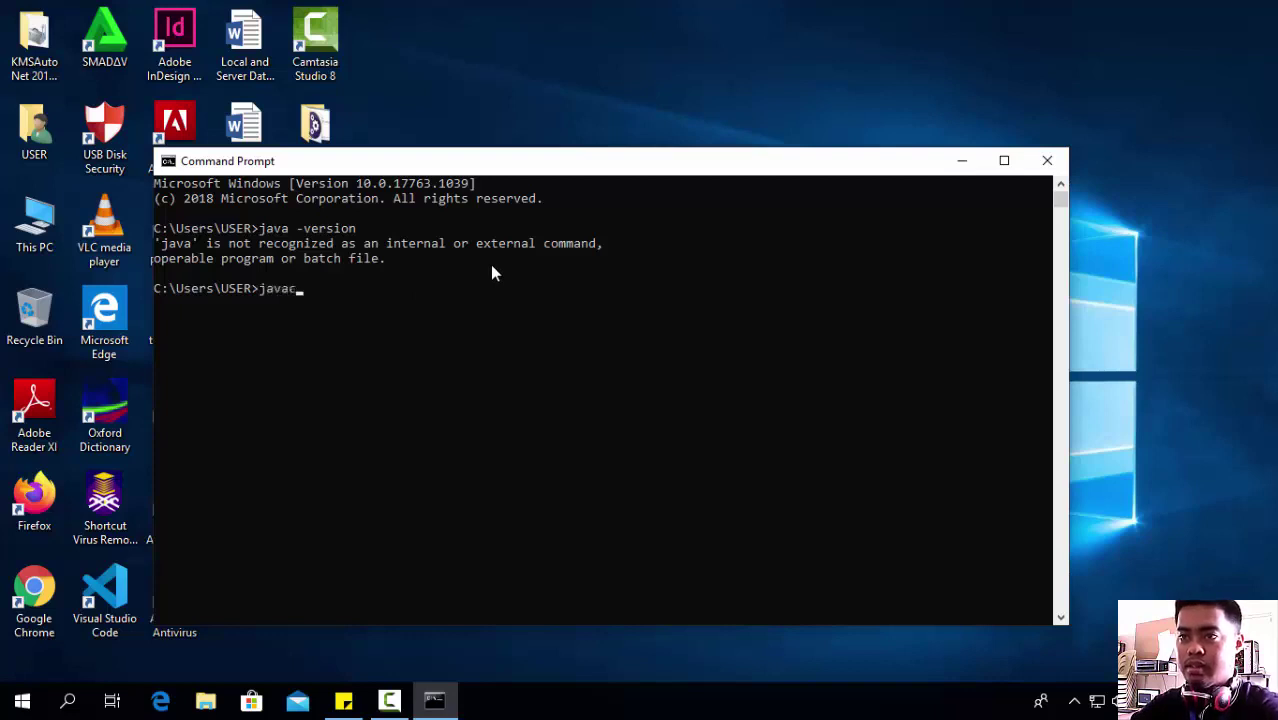
key("Return")
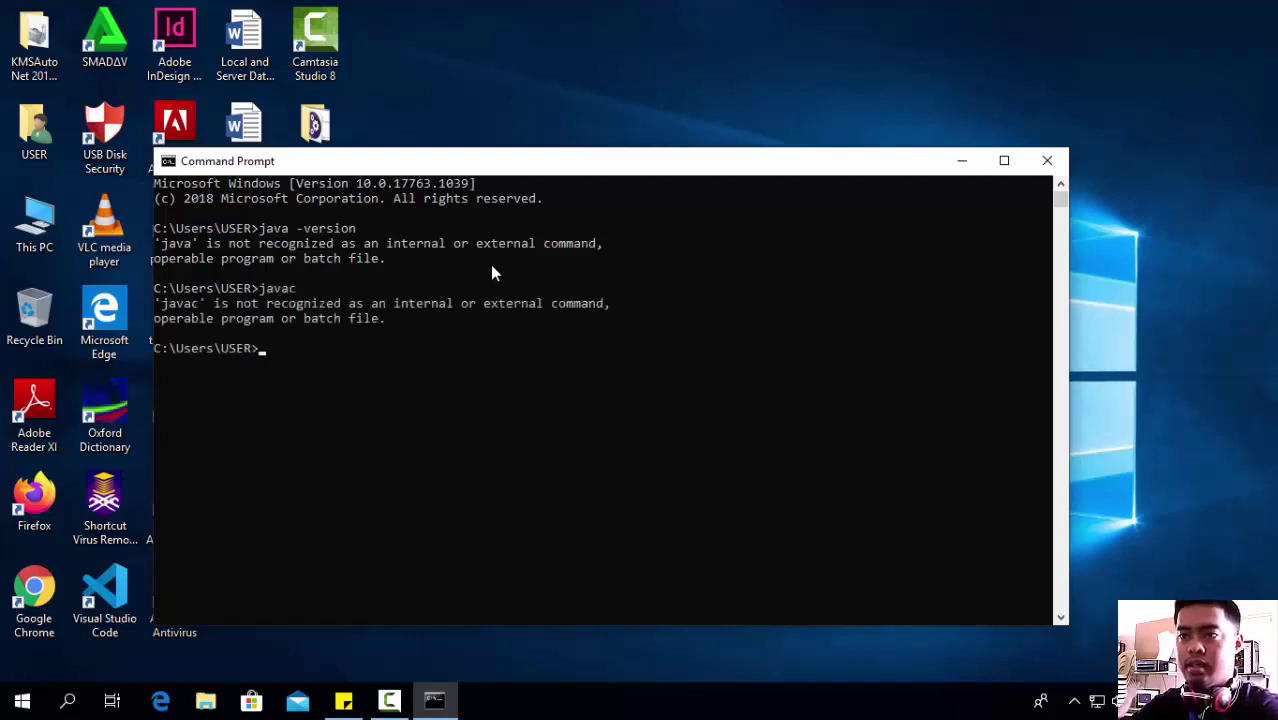
type("javac -vers")
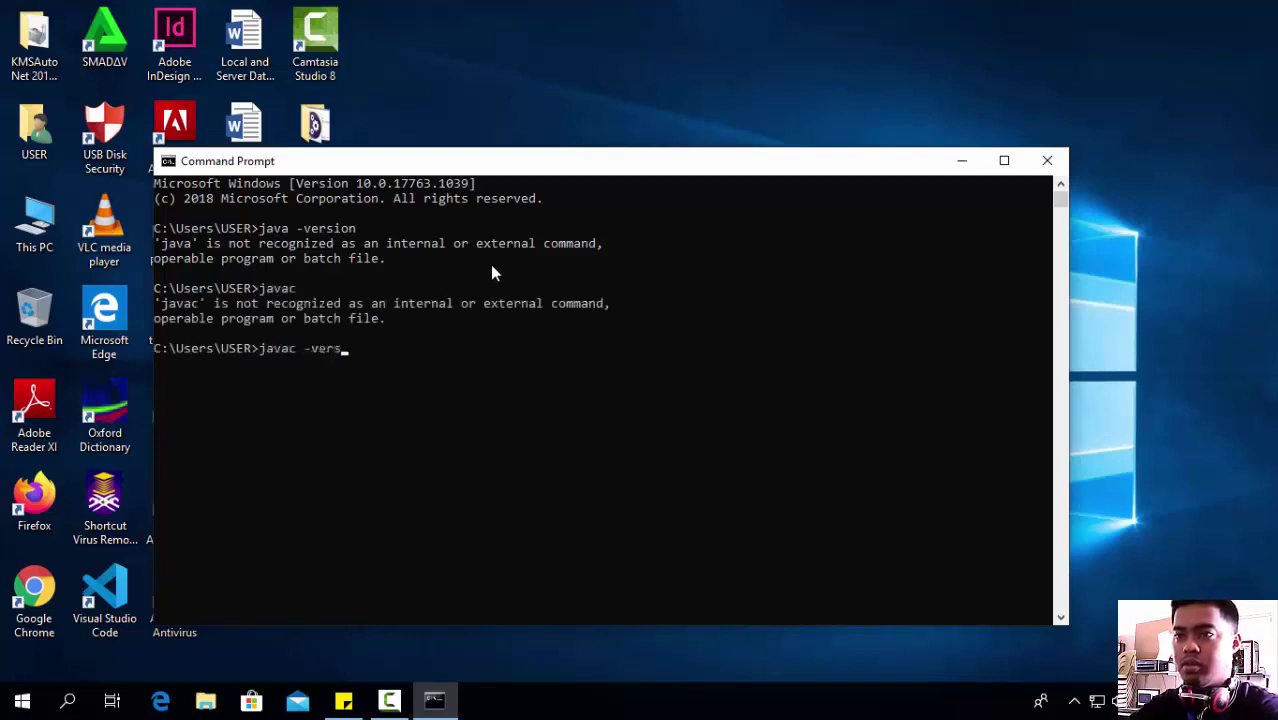
type("ion")
key("Return")
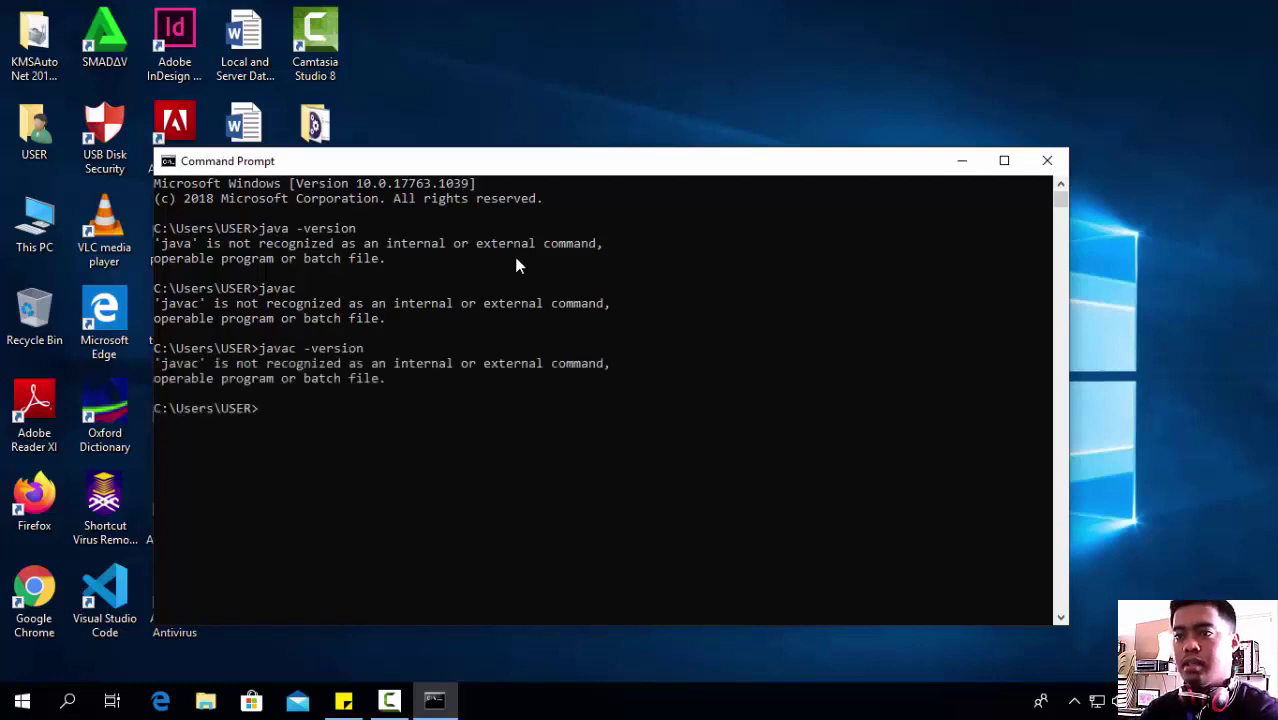
left_click_drag(452, 170, 477, 143)
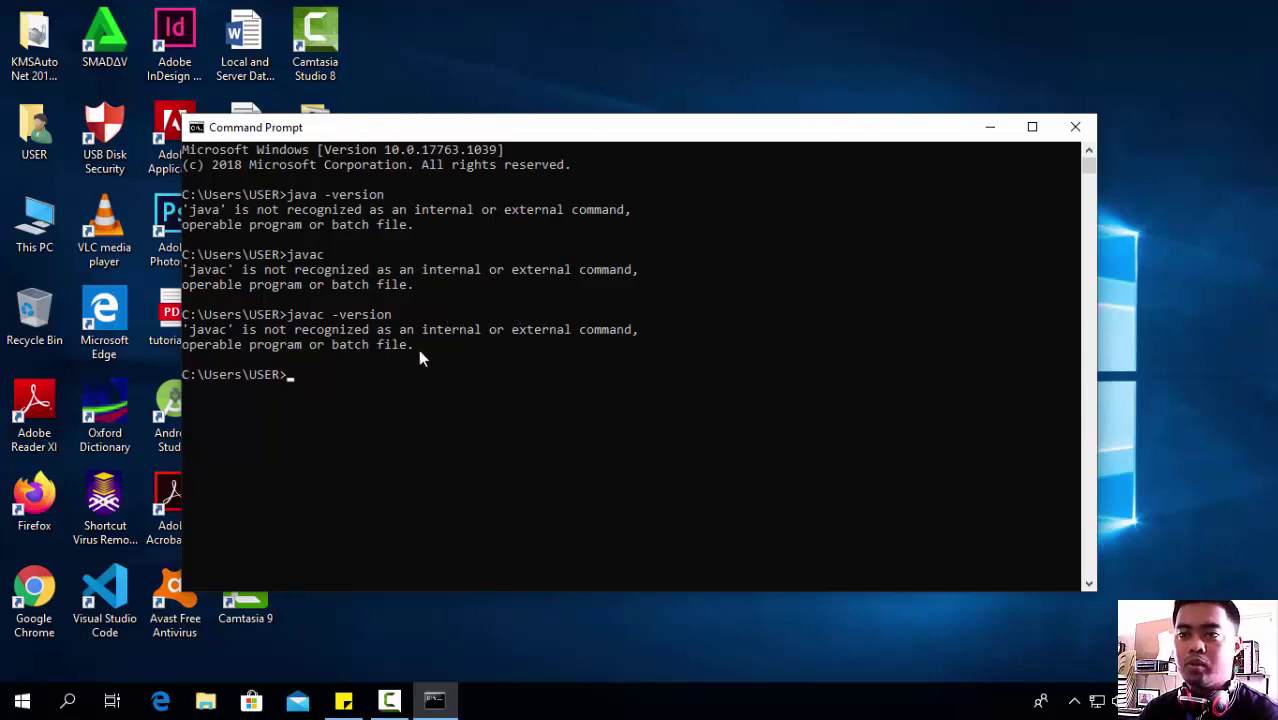
left_click(1064, 127)
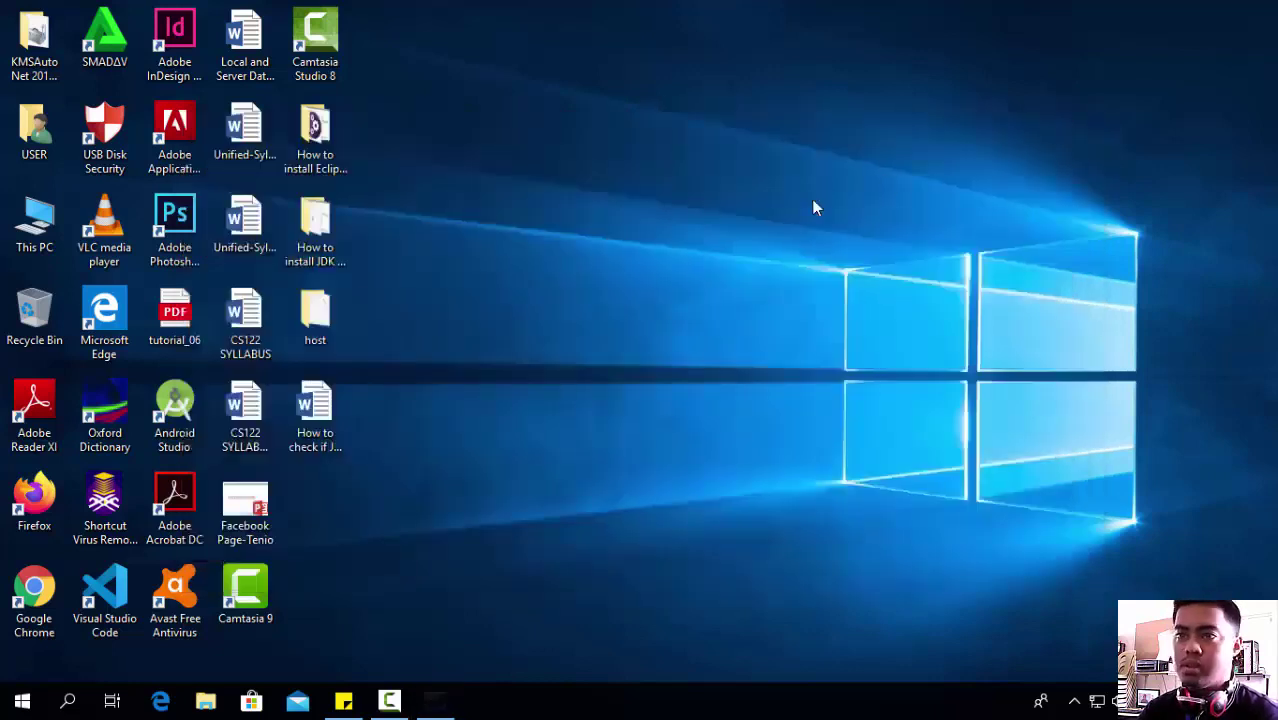
- Open the system Path environment variable for editing, starting from the properties of This PC
right_click(50, 232)
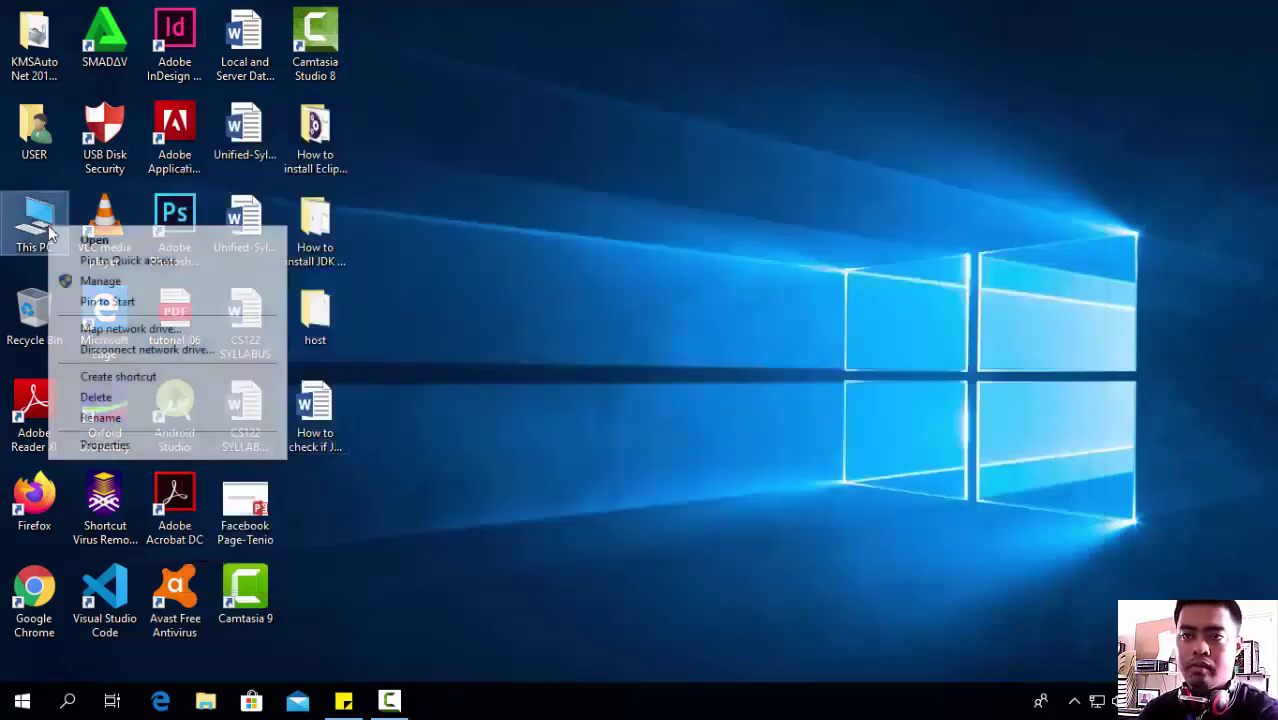
left_click(120, 446)
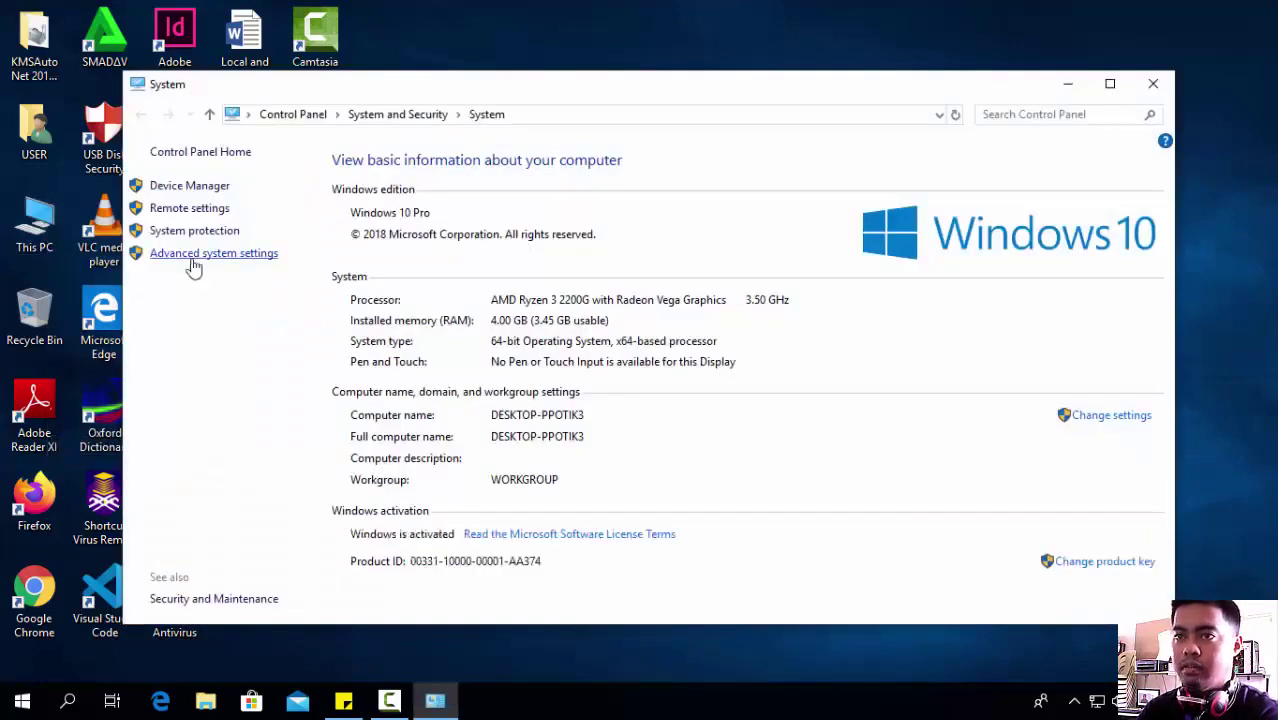
left_click(191, 258)
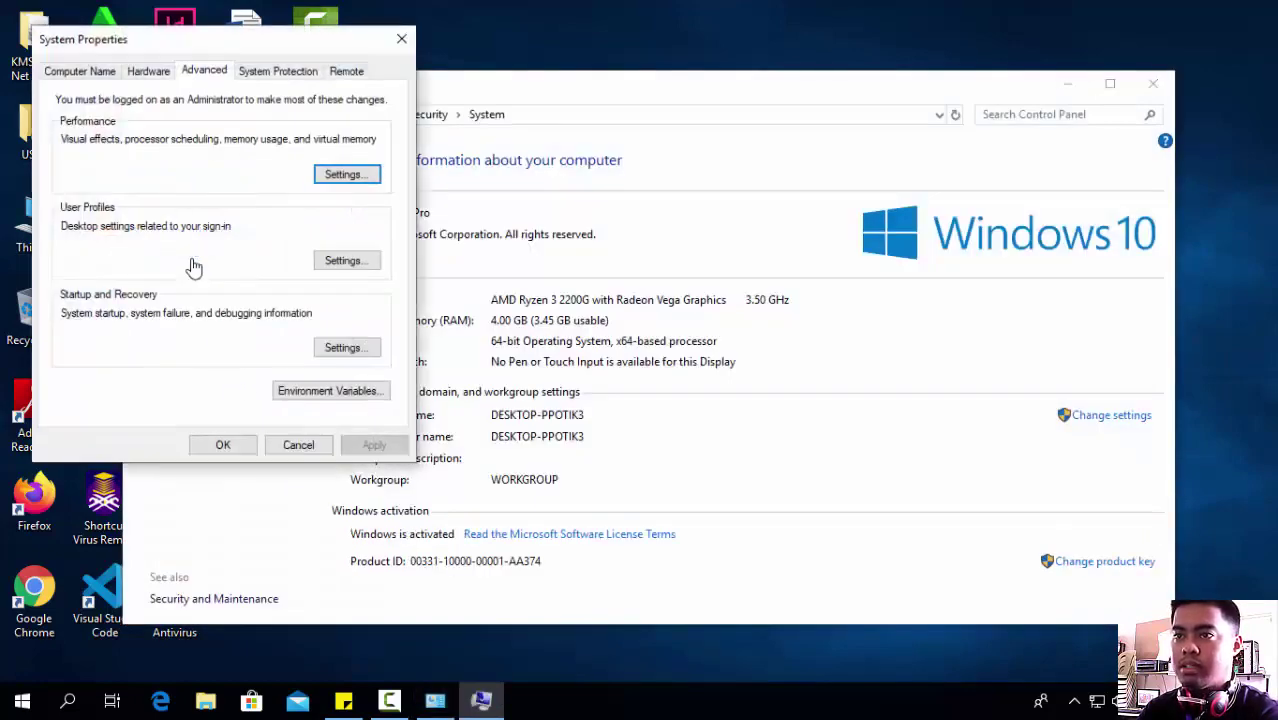
left_click(316, 396)
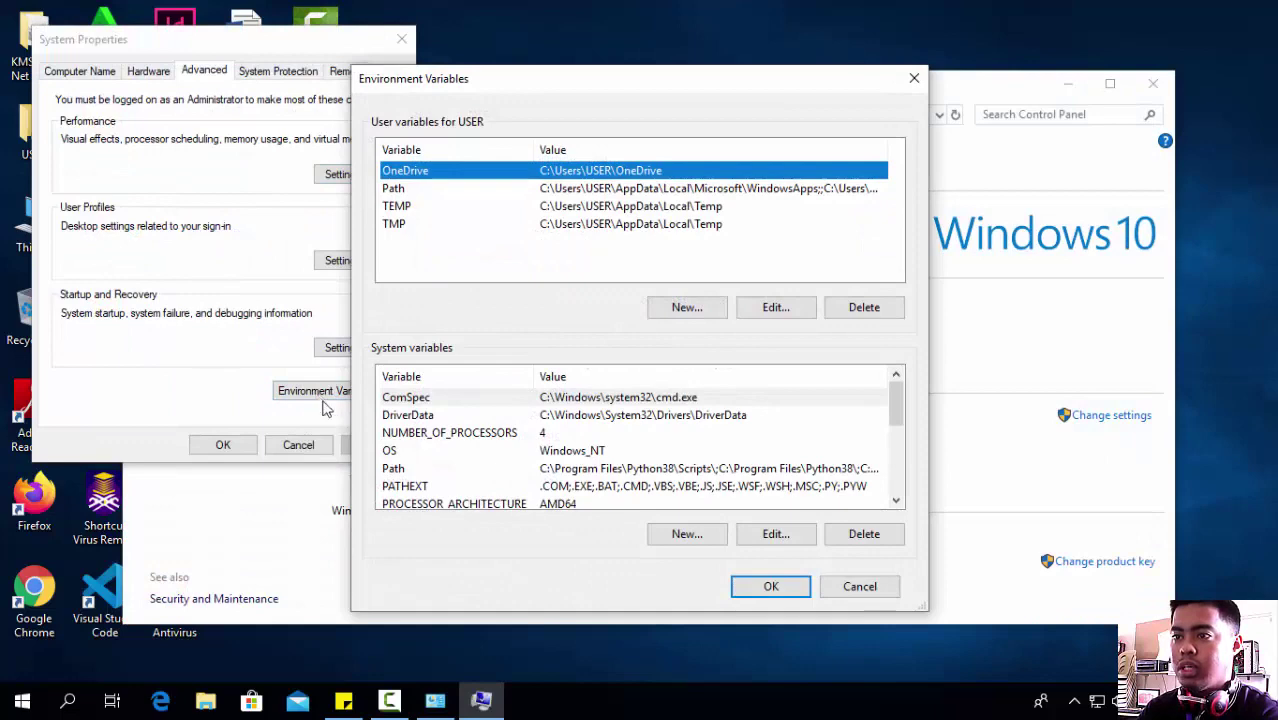
double_click(395, 470)
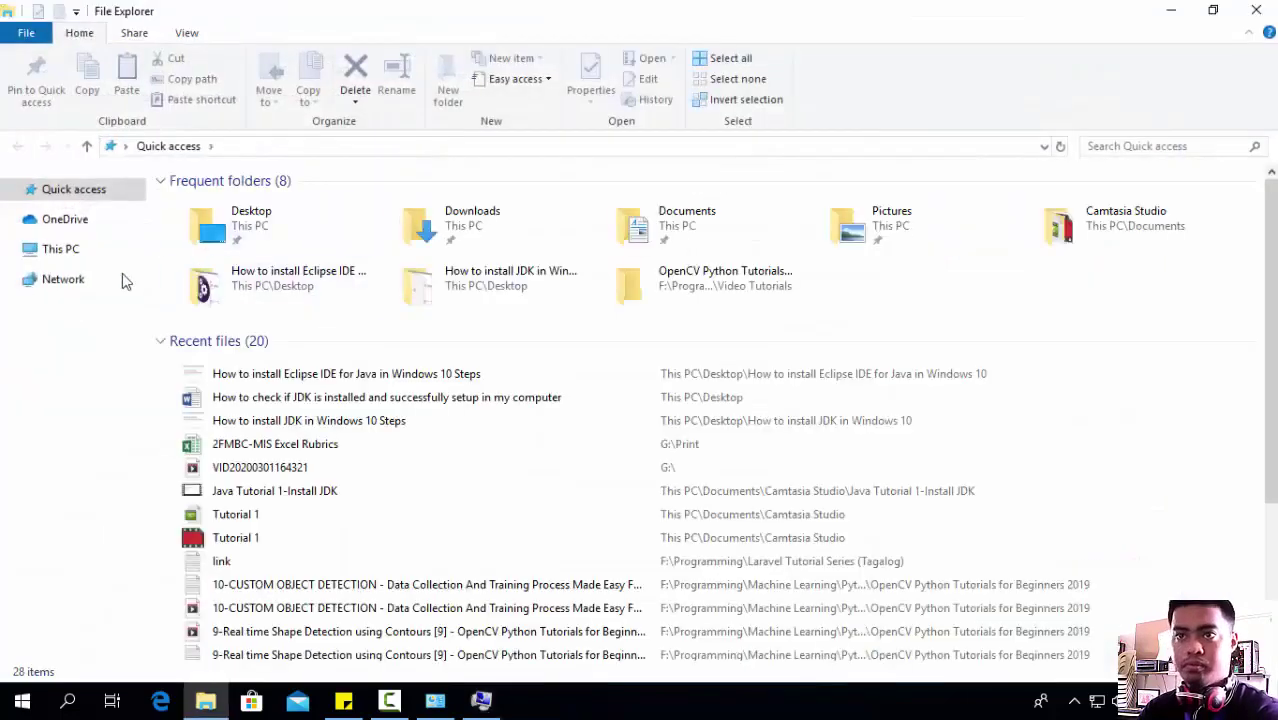
- Browse in File Explorer to C:\Program Files\Java\jdk-13.0.2\bin and copy the folder's path
left_click(68, 256)
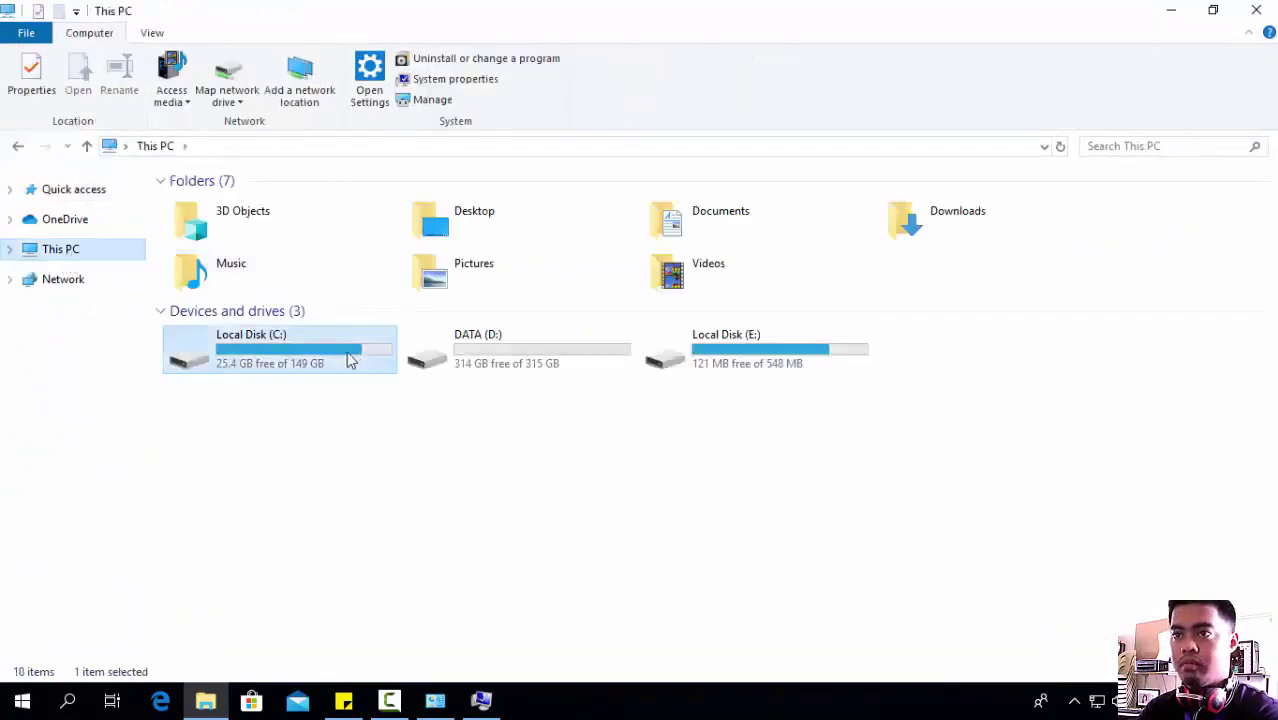
double_click(348, 360)
double_click(240, 302)
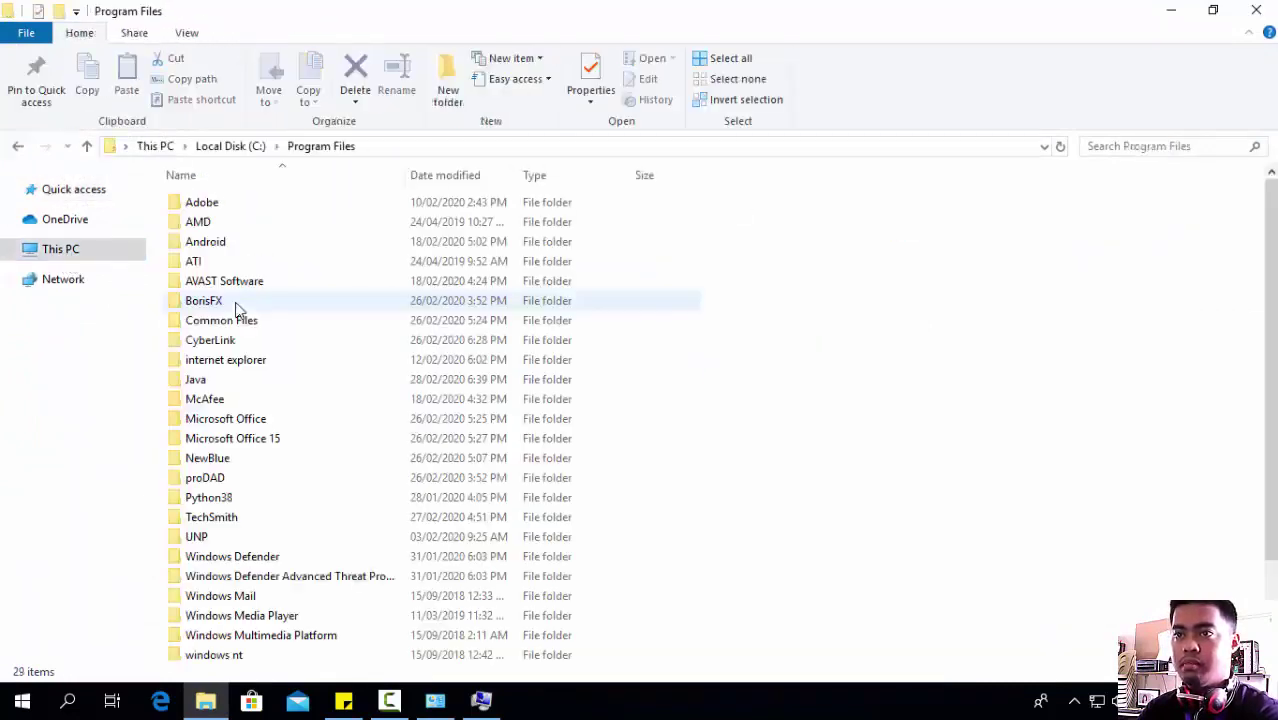
double_click(232, 380)
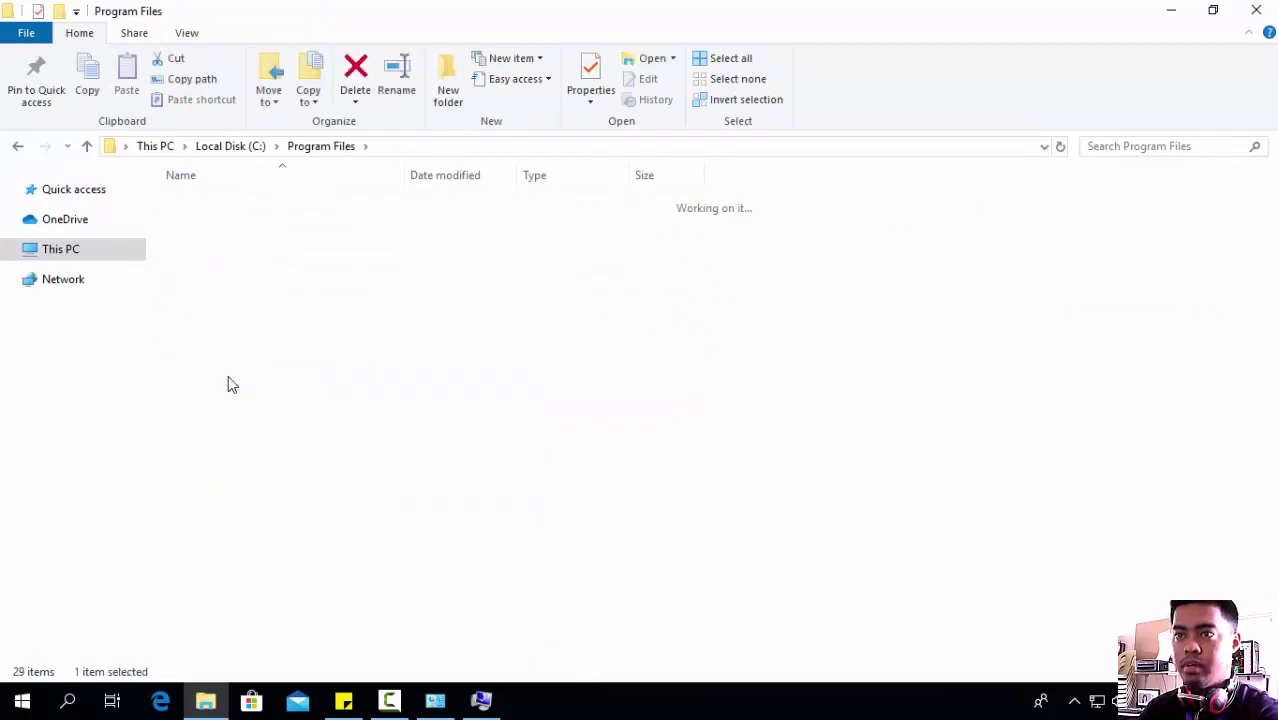
double_click(194, 208)
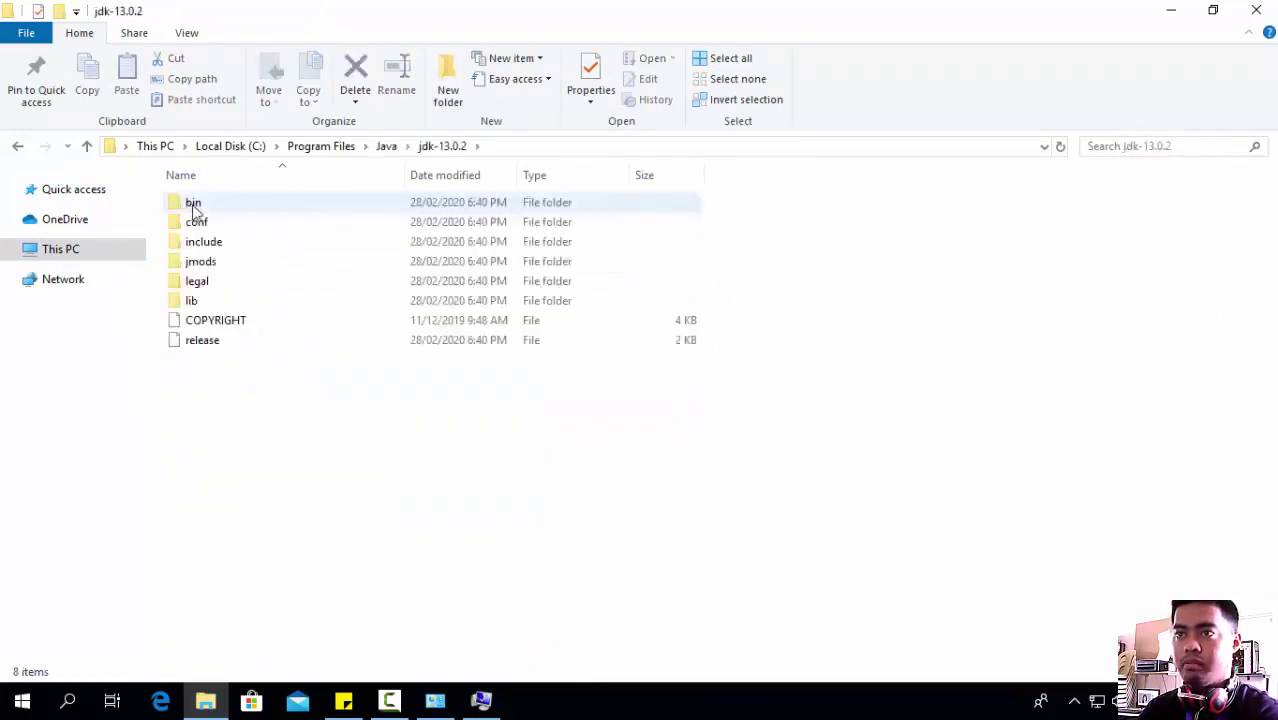
double_click(198, 213)
left_click(546, 148)
key("ctrl+c")
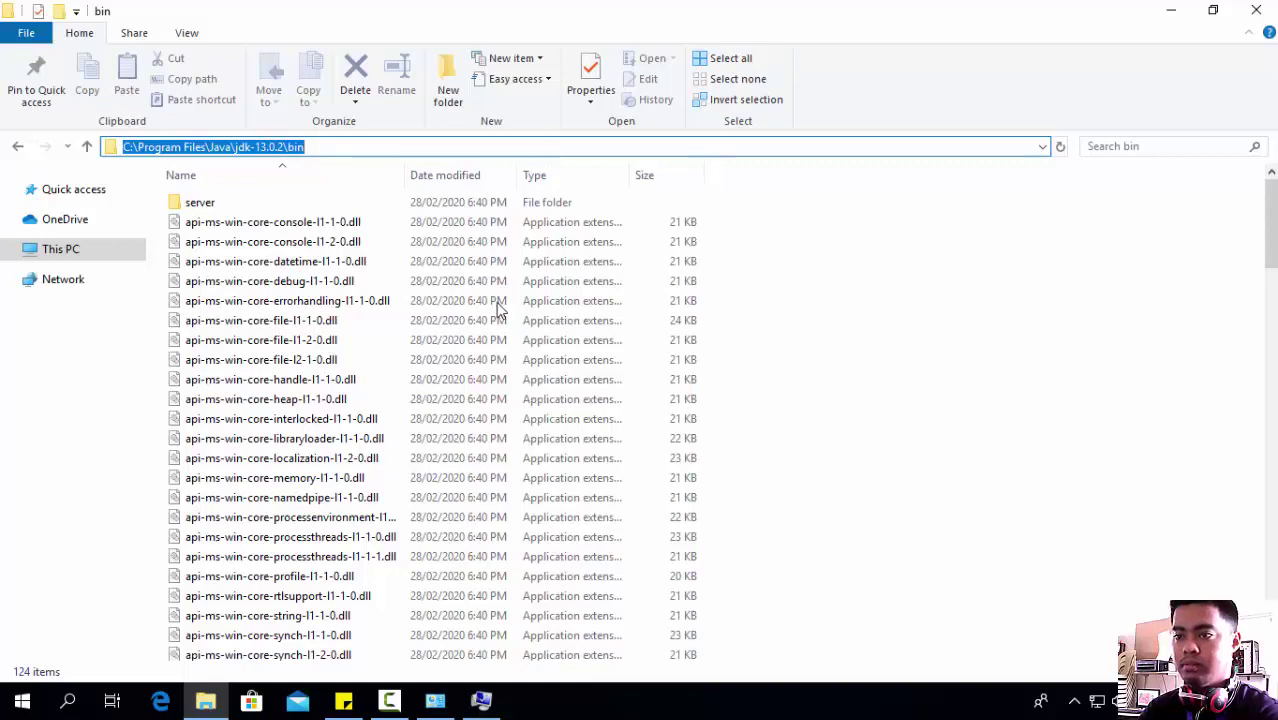
- Add the copied jdk-13.0.2\bin path as a new system Path entry, save it, and close the system and File Explorer windows
left_click(436, 703)
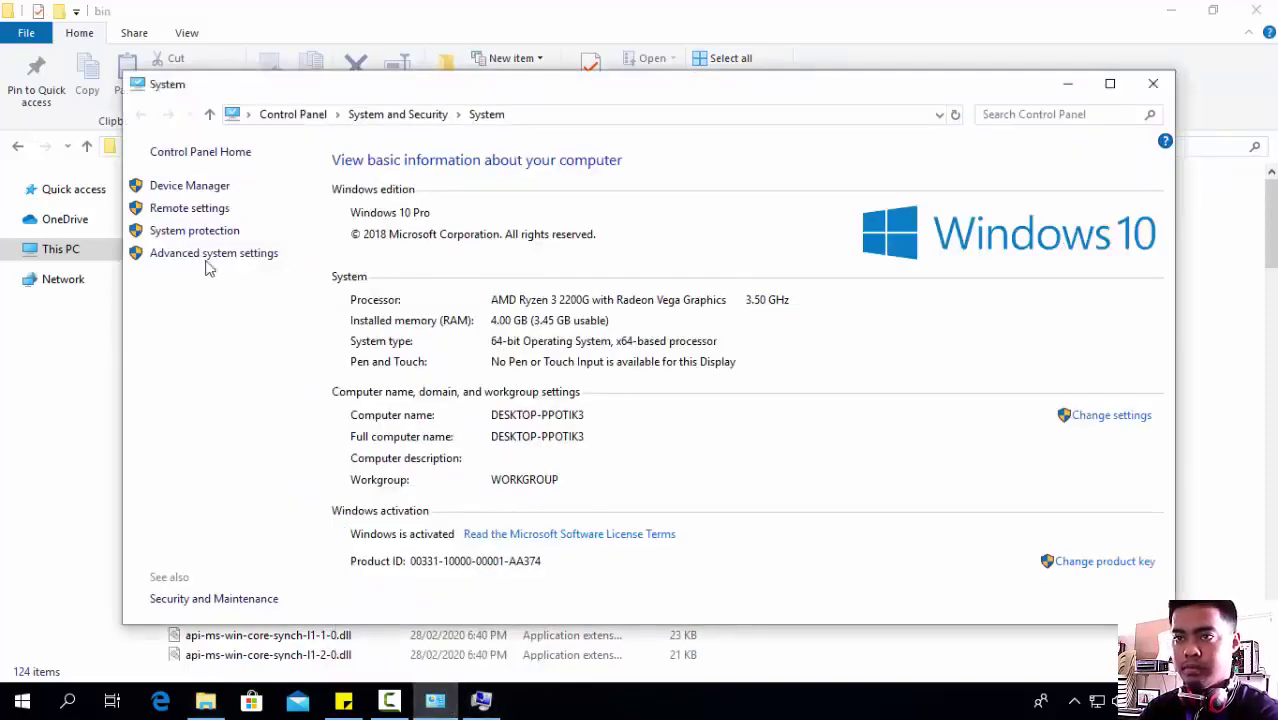
left_click(483, 700)
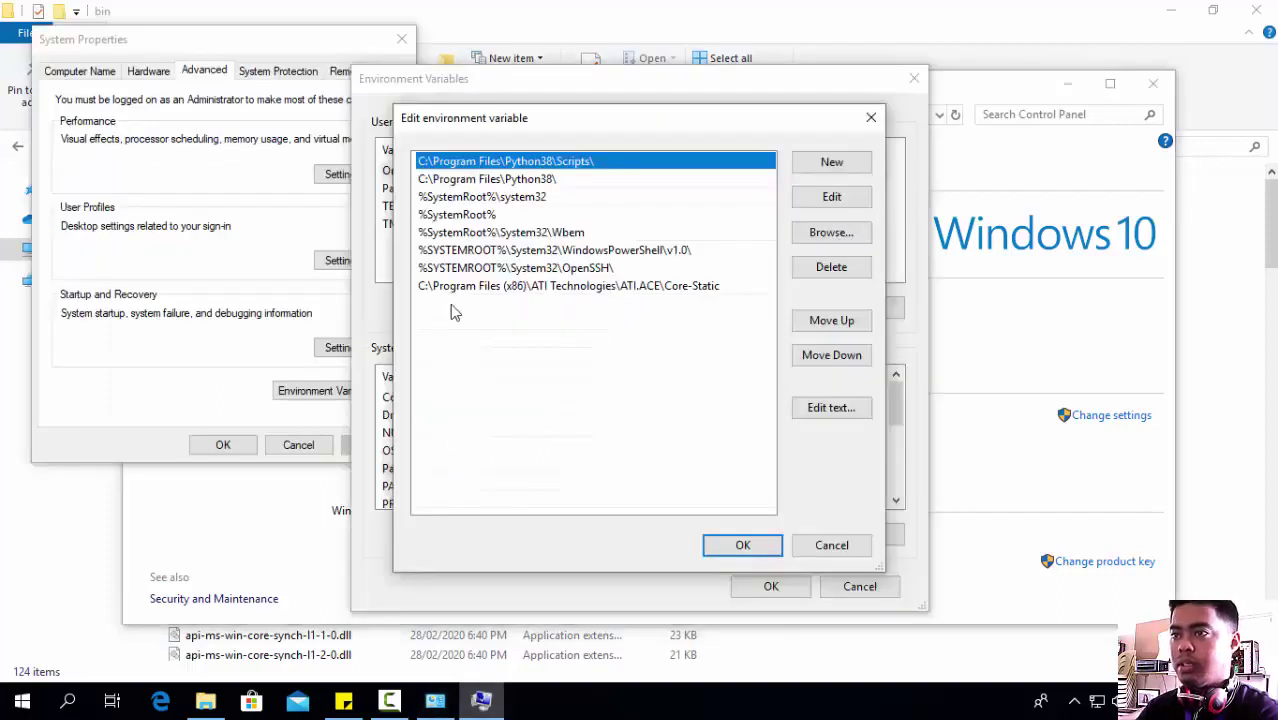
left_click(832, 162)
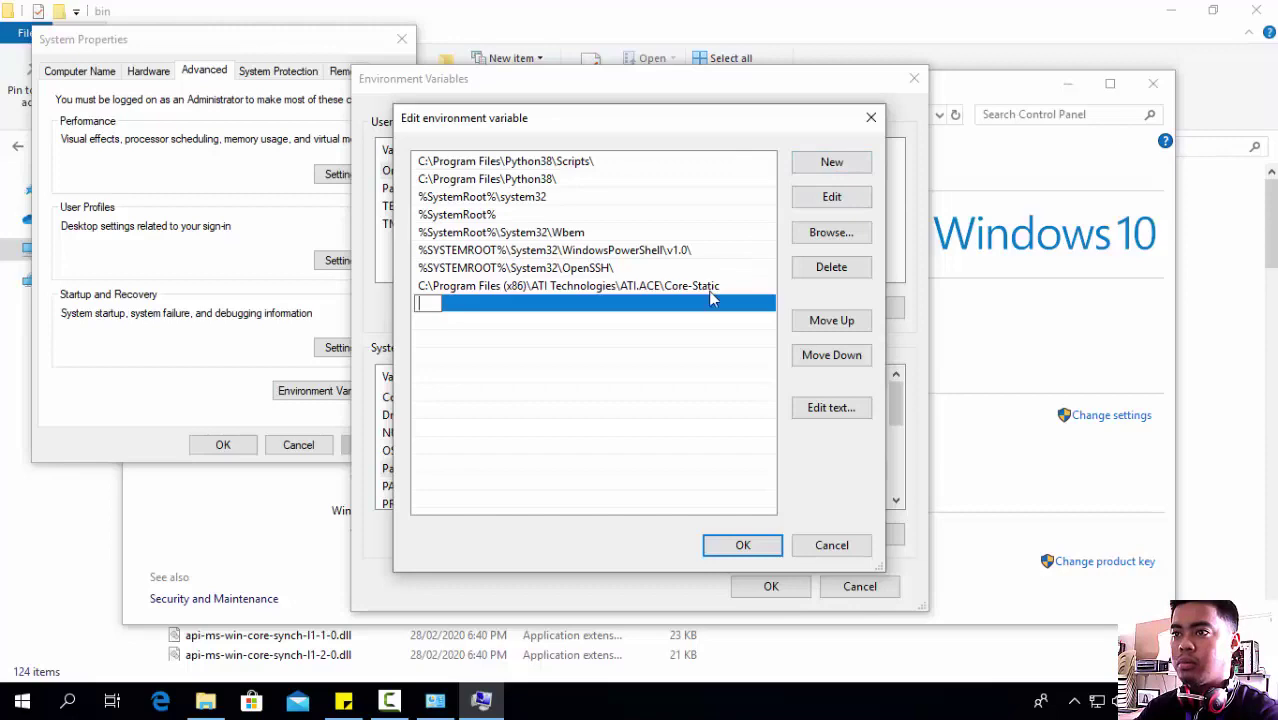
key("ctrl+v")
left_click(745, 550)
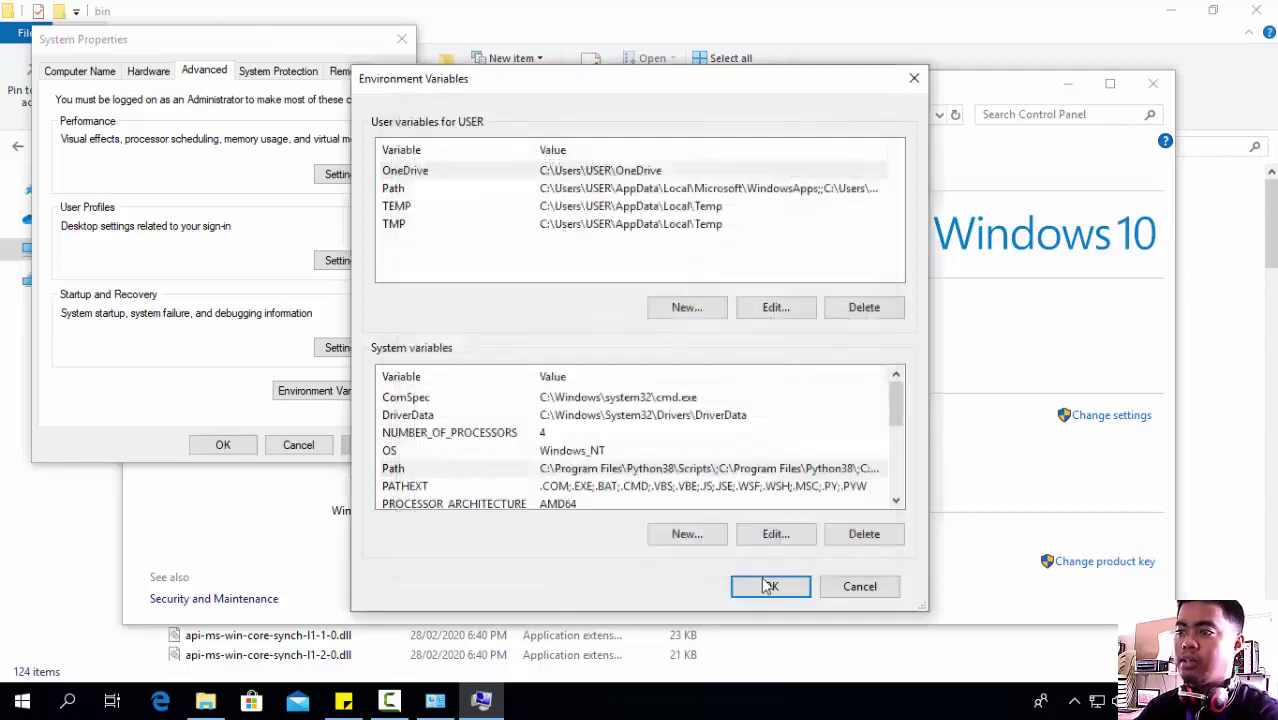
left_click(757, 588)
left_click(248, 445)
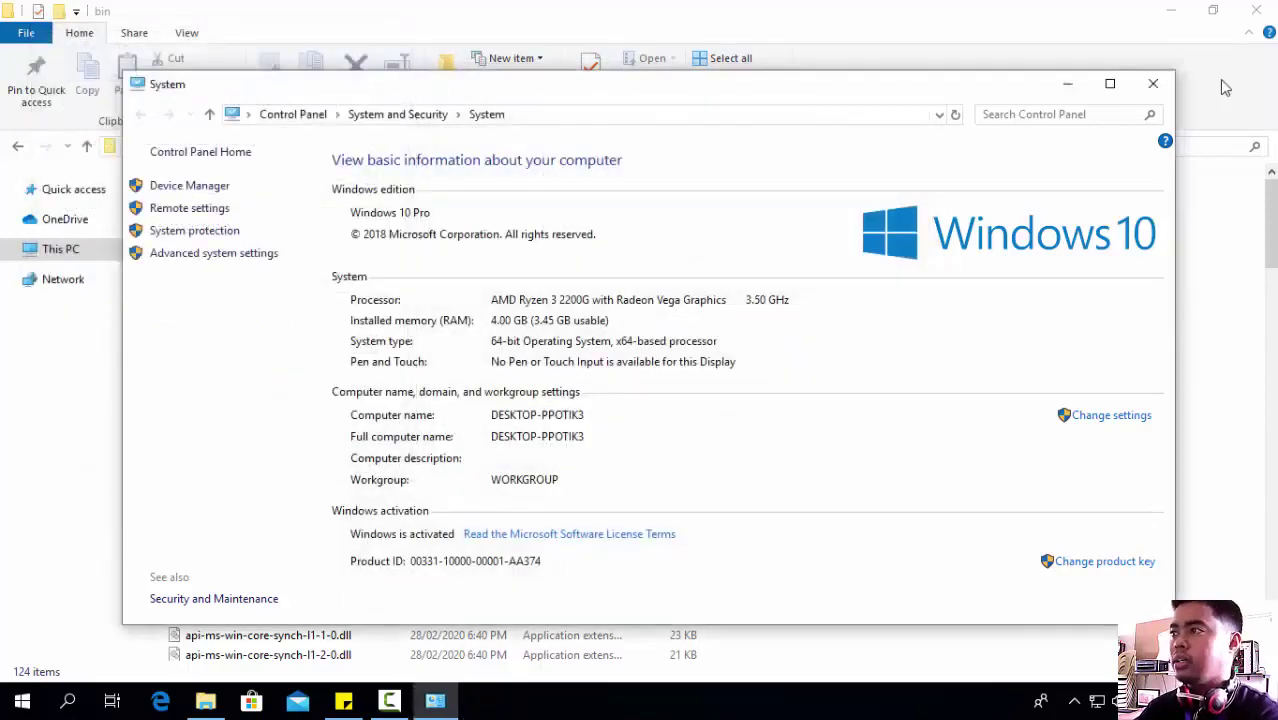
left_click(1153, 85)
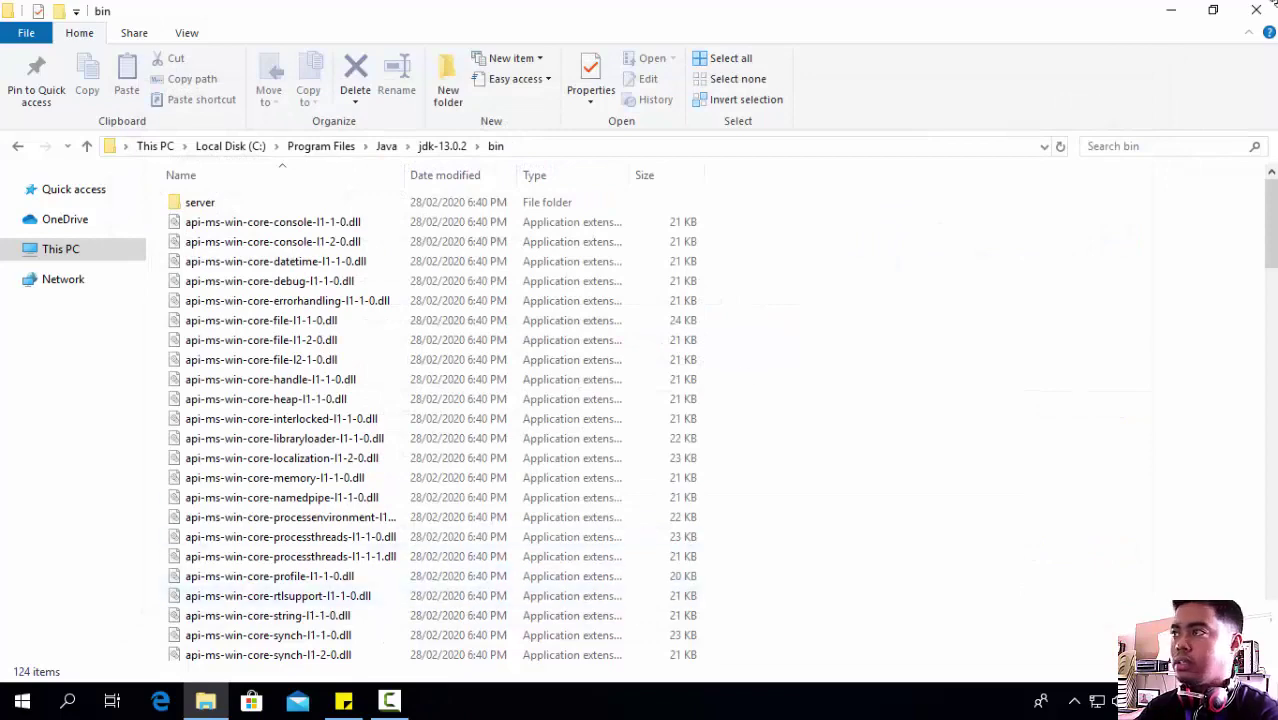
left_click(1266, 10)
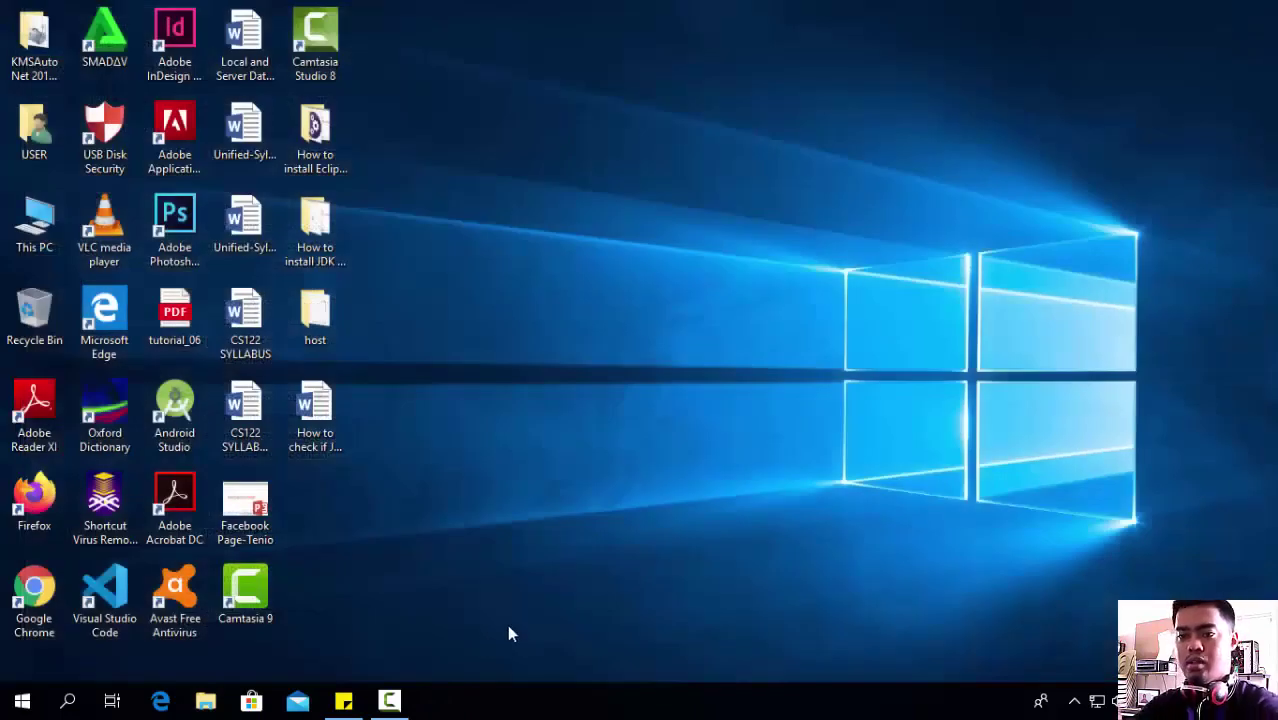
- Open a new Command Prompt, run javac without arguments, and look through its list of compiler options
key("super")
type("cmd")
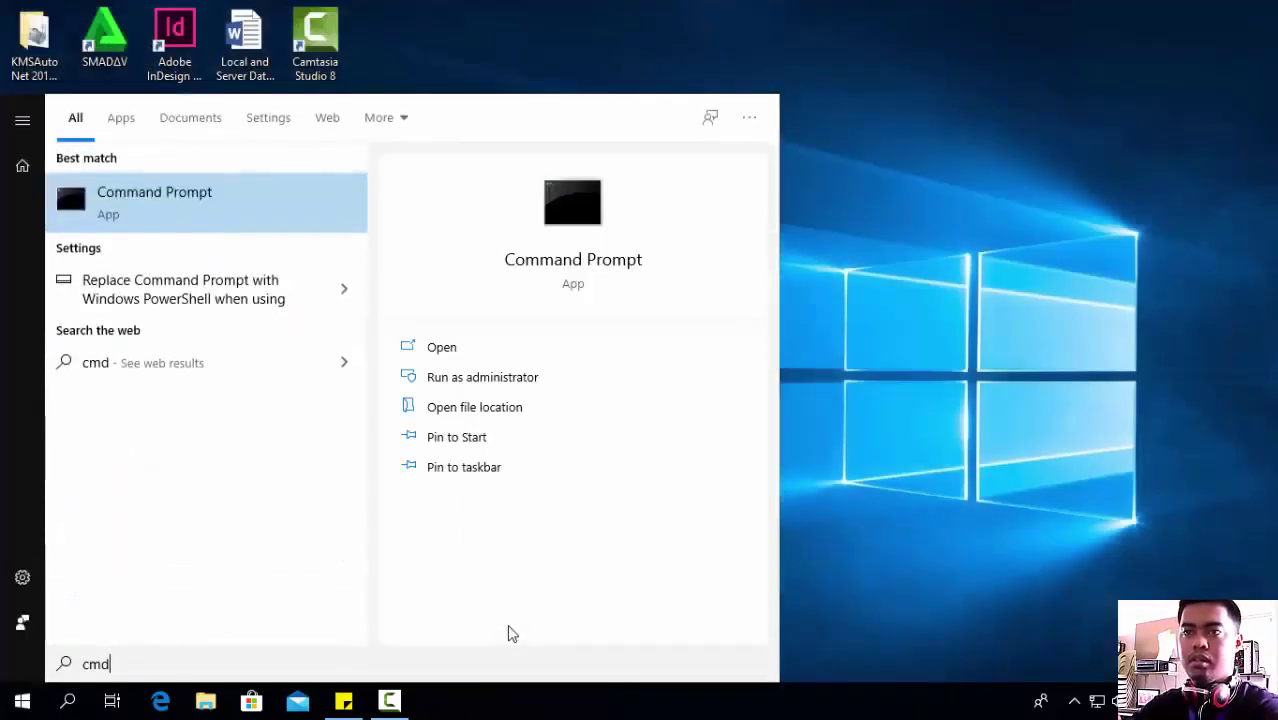
key("Return")
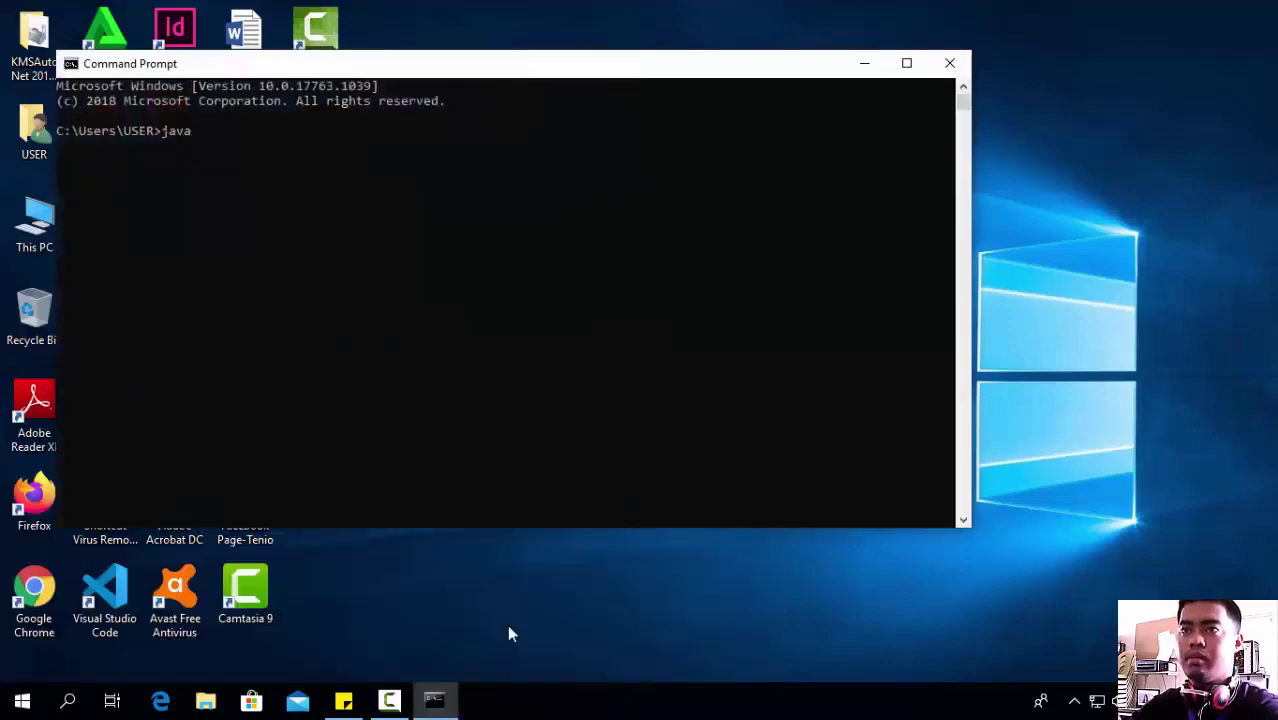
type("javac")
key("Return")
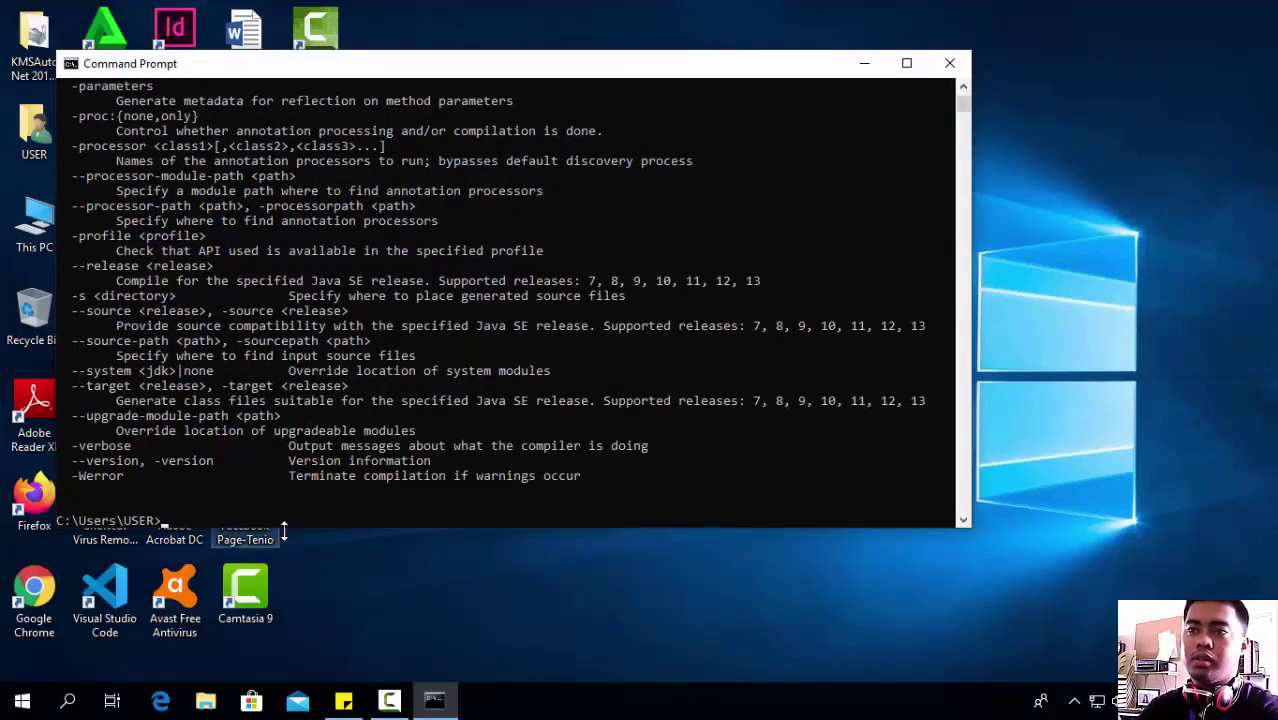
scroll(343, 423, "up", 7)
scroll(344, 428, "up", 8)
scroll(344, 428, "down", 11)
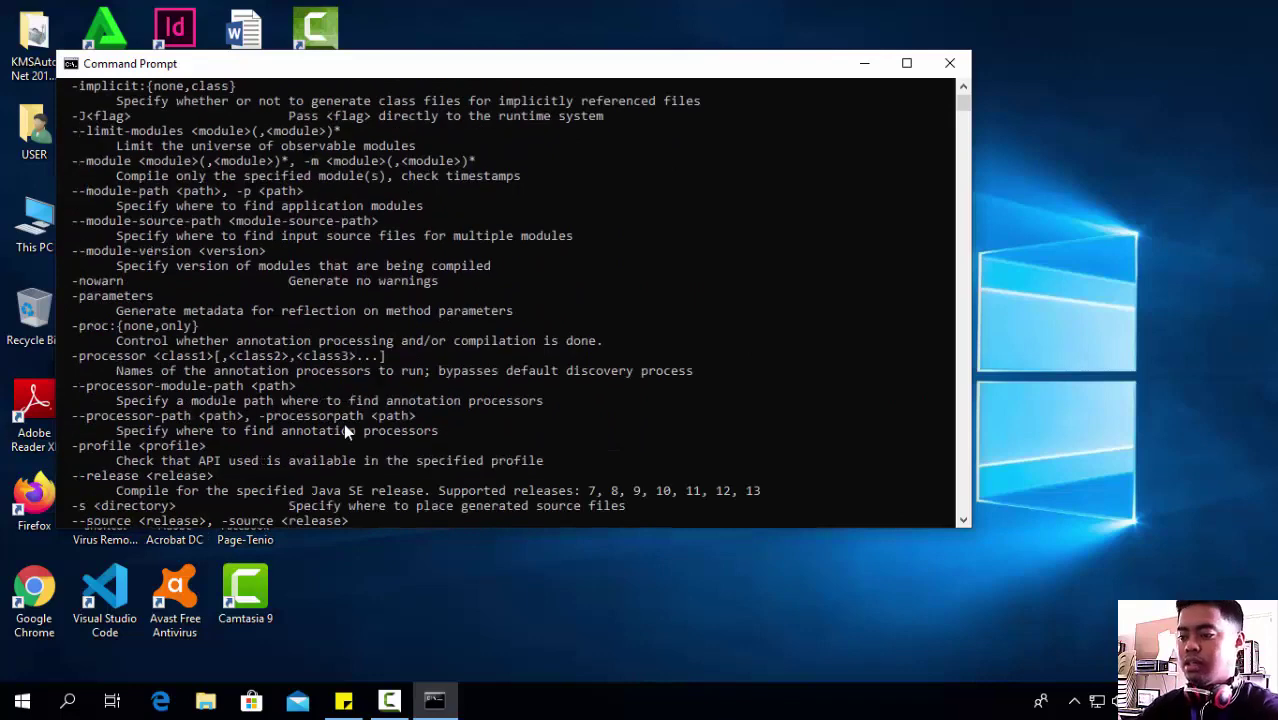
- Check the Java runtime's version with java -version
type("java")
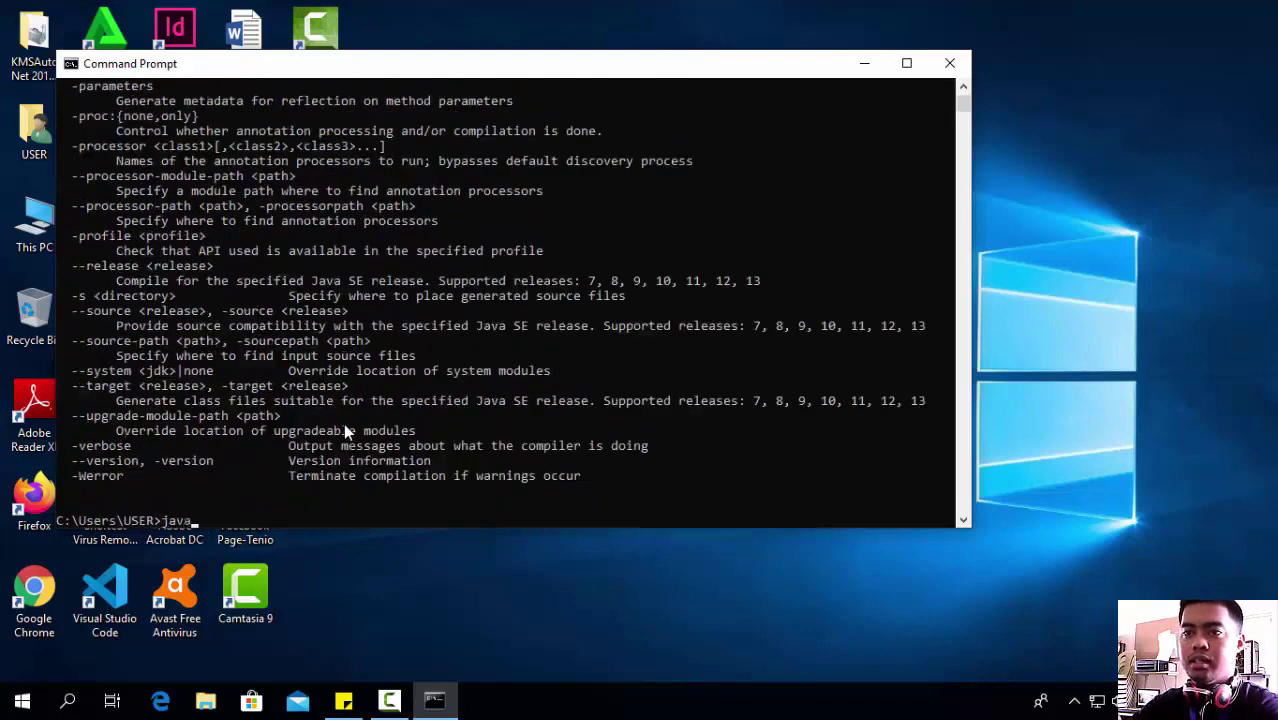
type(" -version")
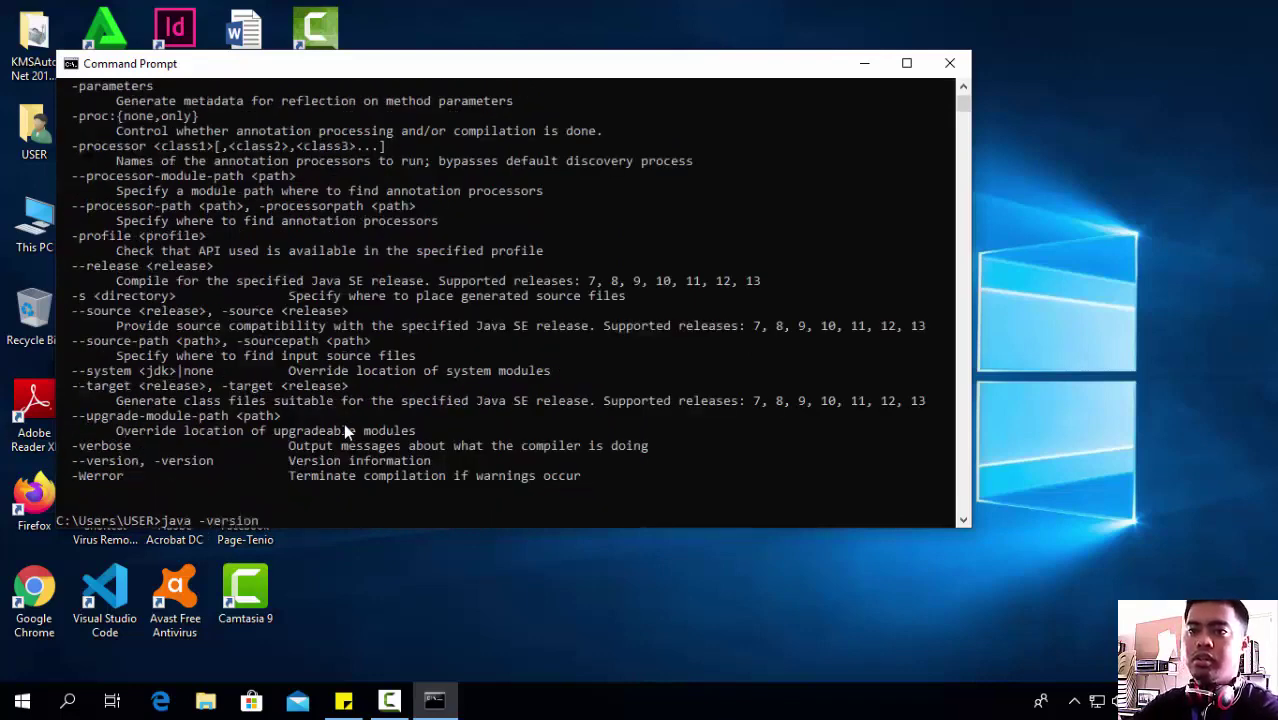
key("Return")
scroll(343, 441, "down", 3)
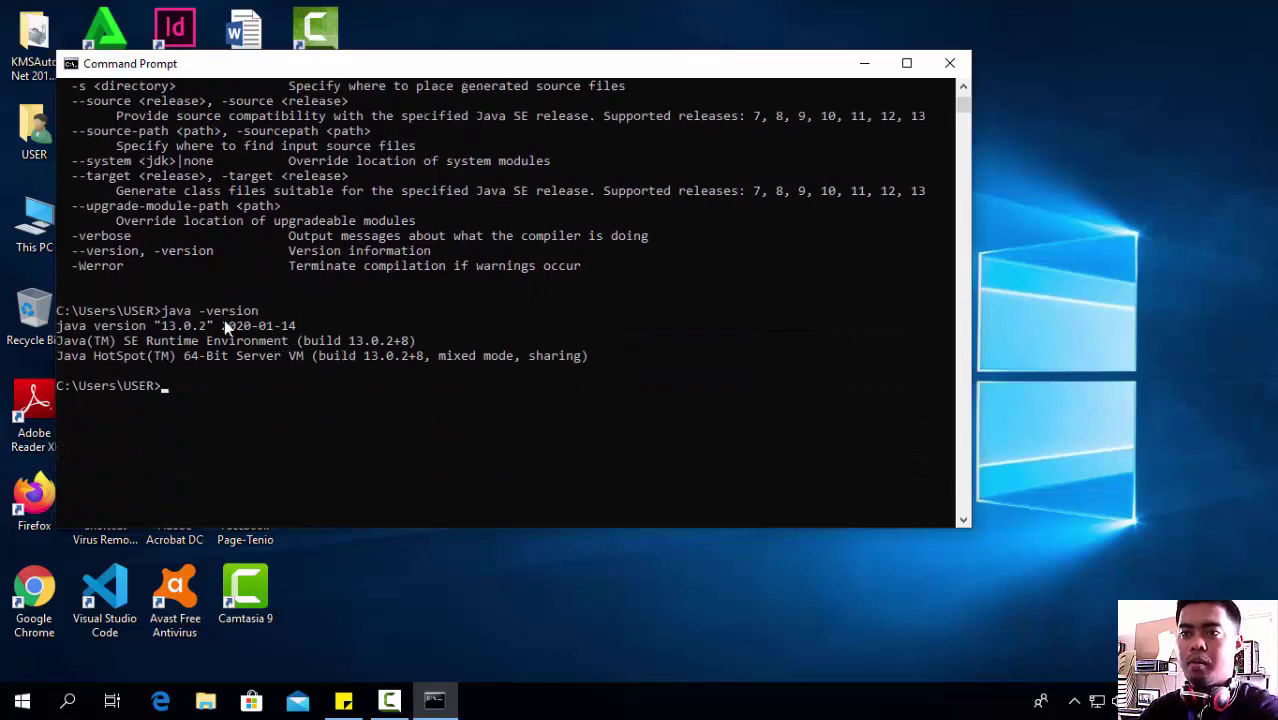
- Check the Java compiler's version with javac -version
left_click(187, 385)
type("jav")
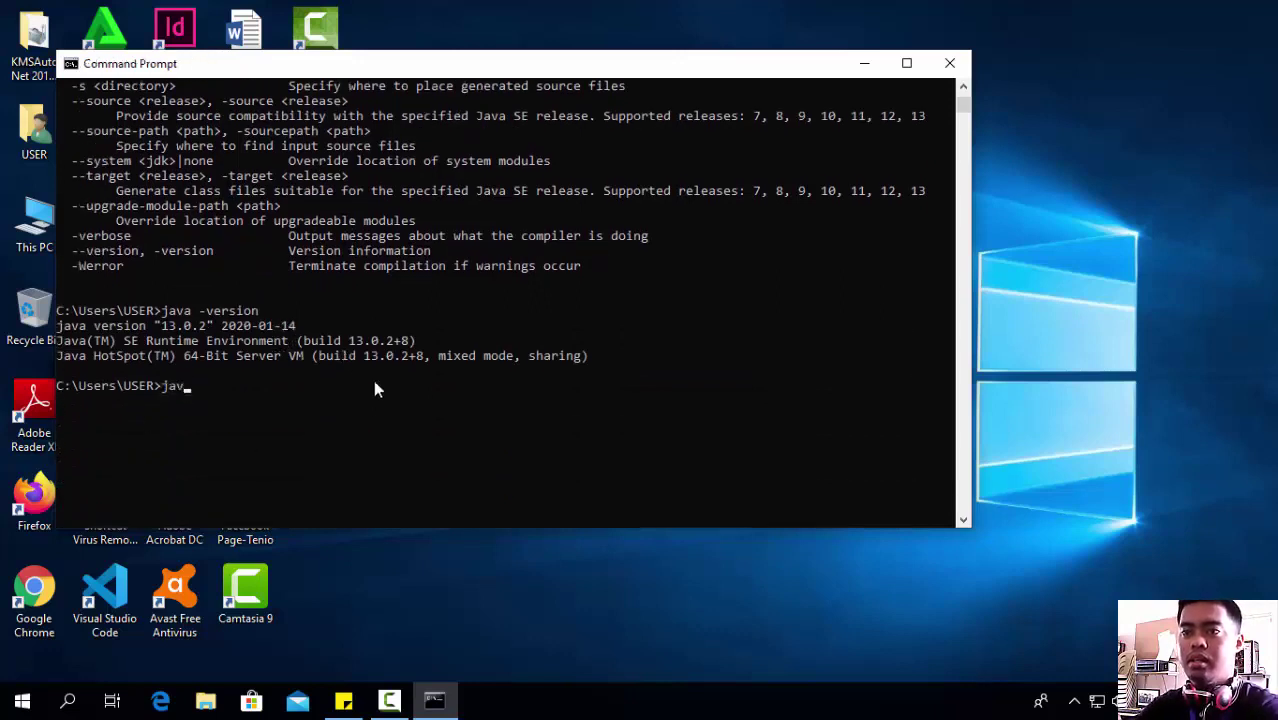
type("ac -version")
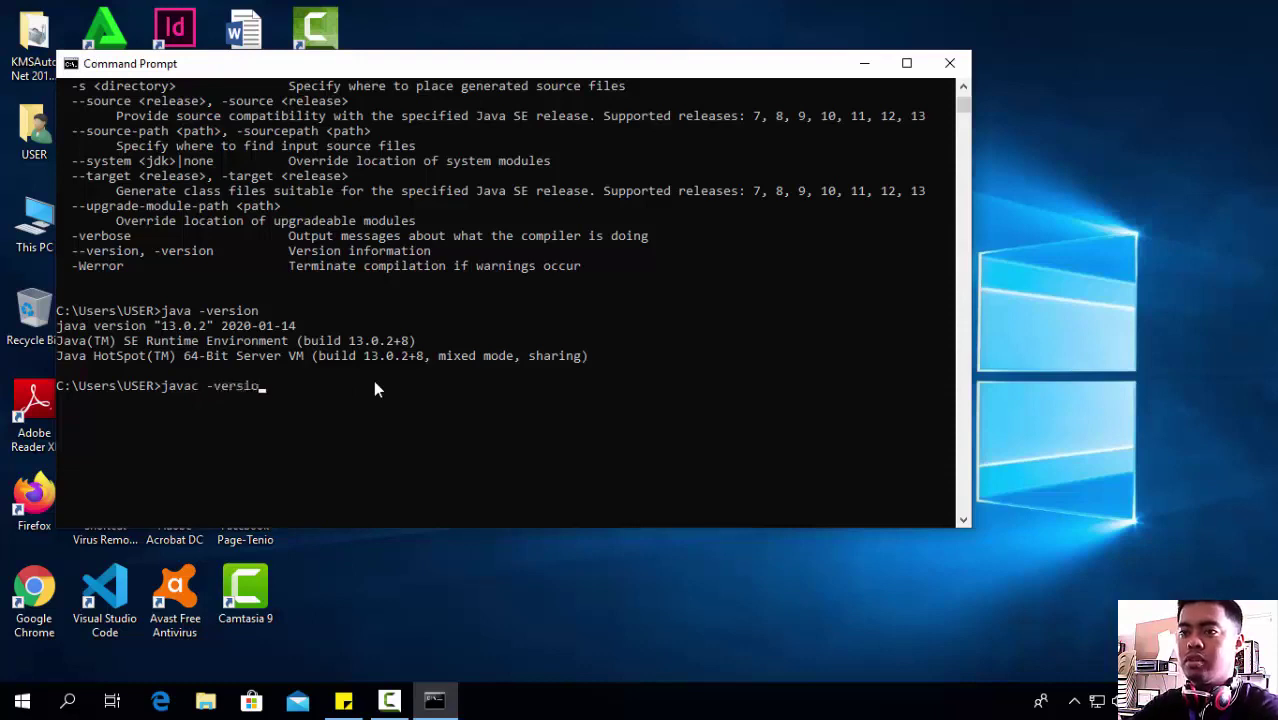
key("Return")
scroll(443, 438, "down", 4)
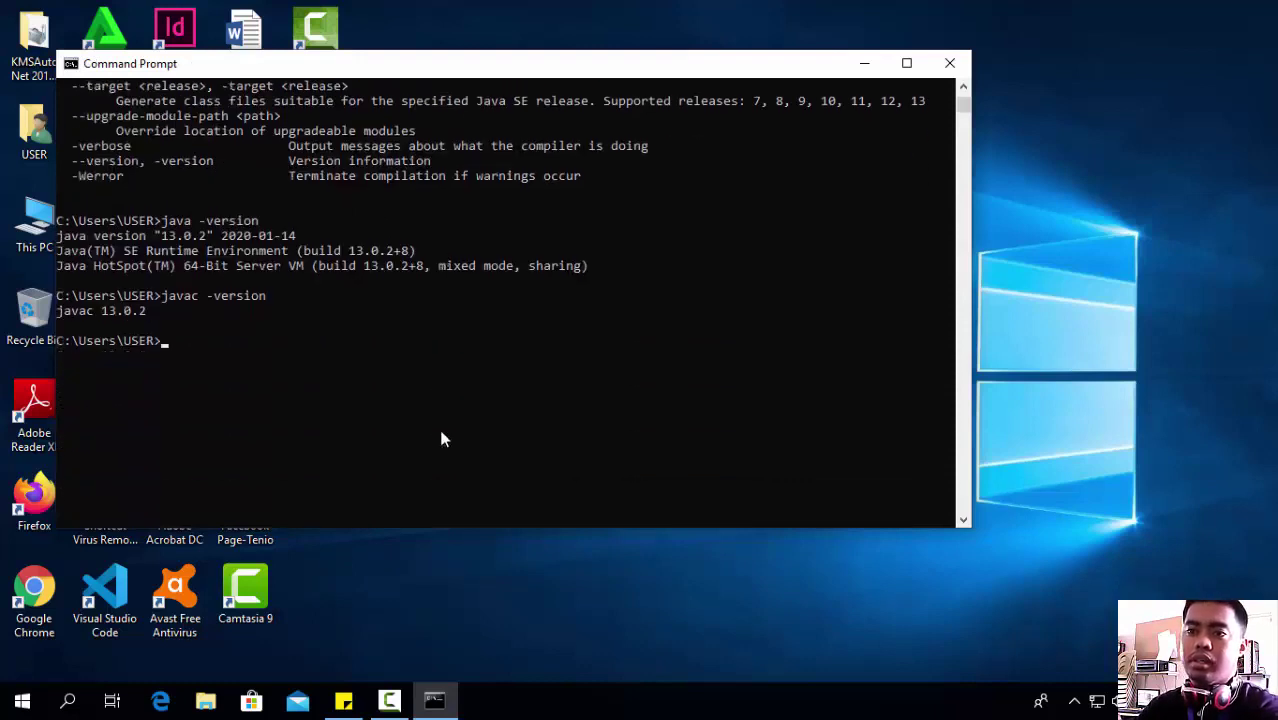